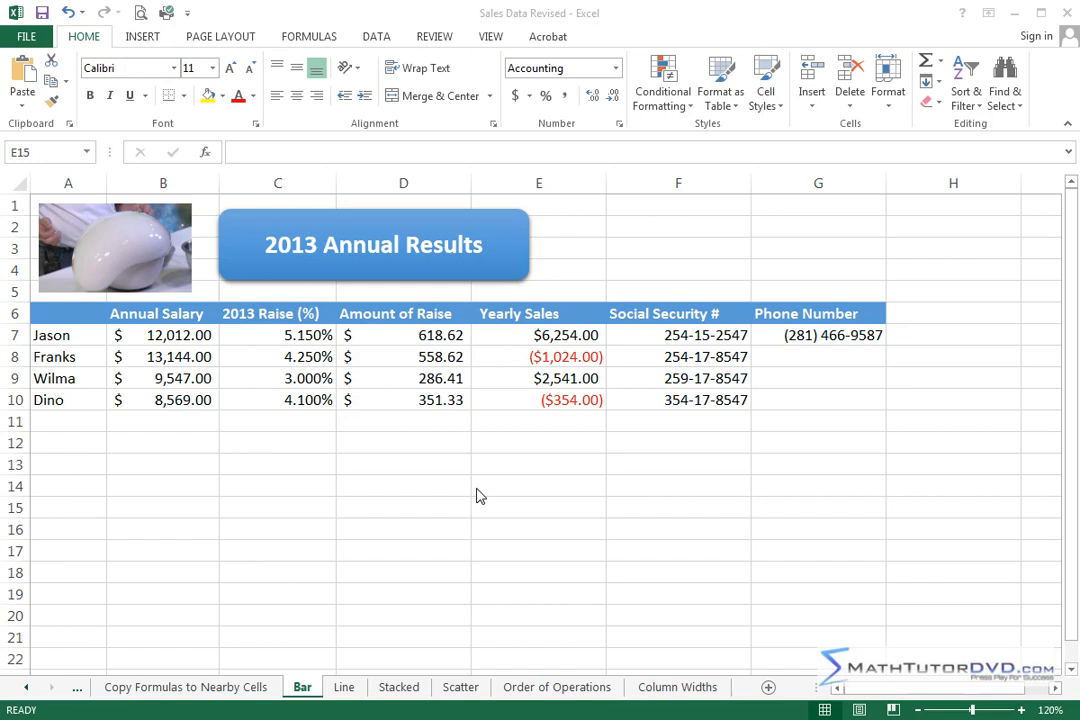
Step: Insert a 2-D Clustered Column chart of the names and annual salaries in A7:B10 and move it clear of the salary data
{"action": "left_click_drag", "start_coordinate": [62, 334], "coordinate": [161, 402]}
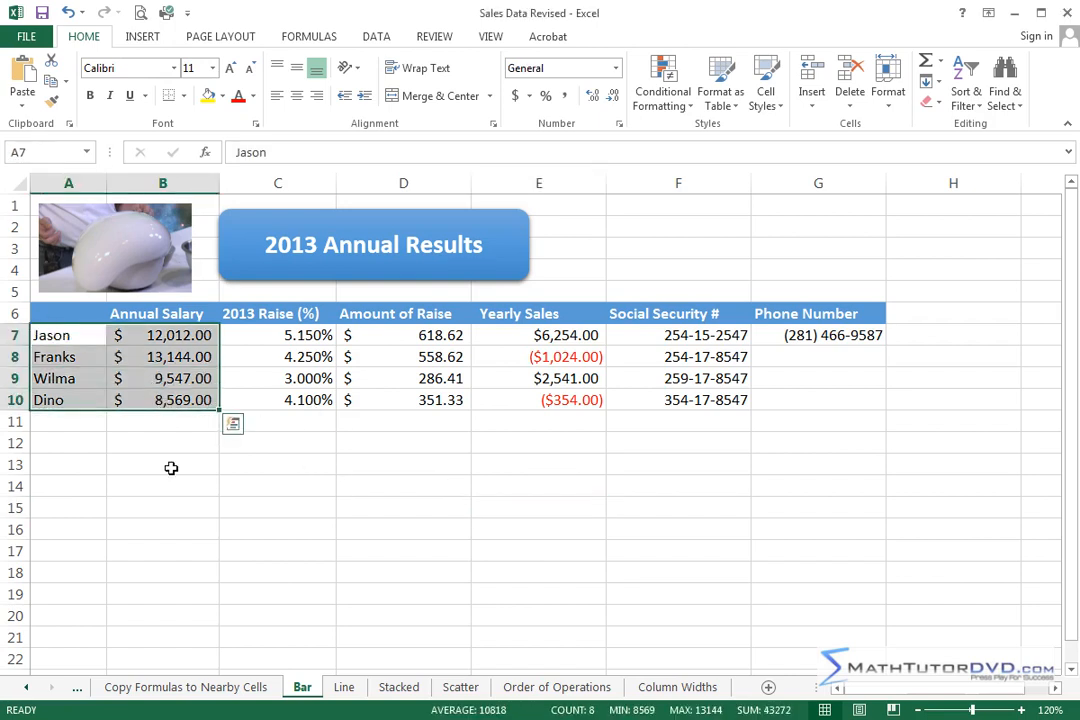
{"action": "left_click", "coordinate": [148, 38]}
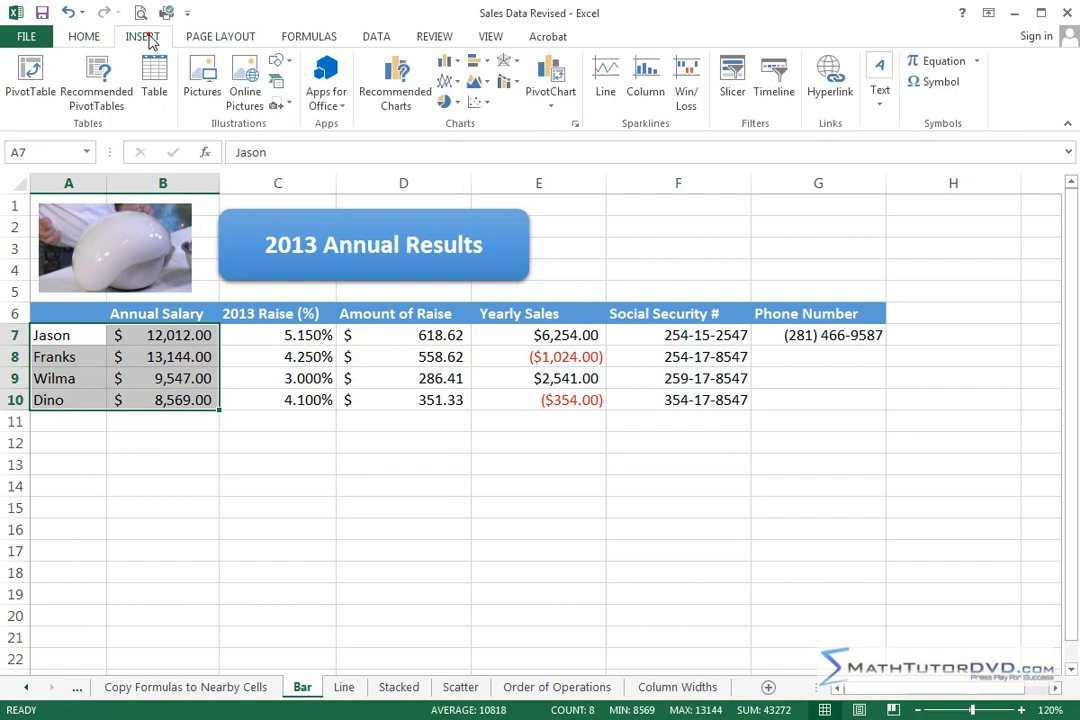
{"action": "left_click", "coordinate": [457, 64]}
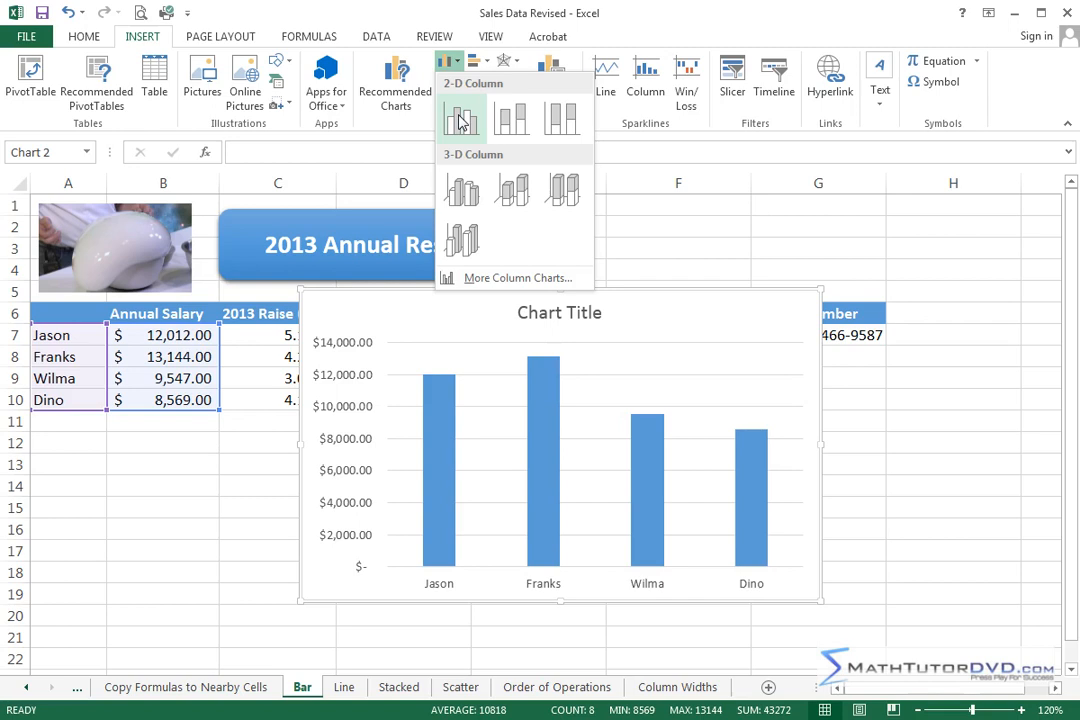
{"action": "left_click", "coordinate": [460, 120]}
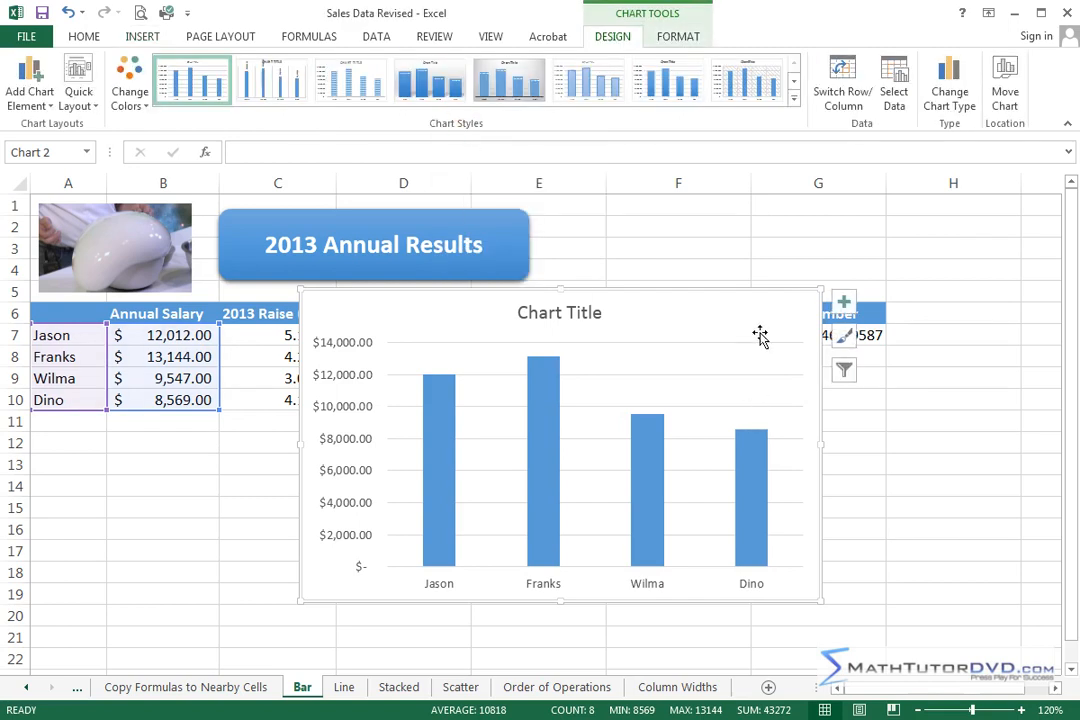
{"action": "mouse_move", "coordinate": [757, 318]}
{"action": "left_mouse_down"}
{"action": "mouse_move", "coordinate": [846, 376]}
{"action": "mouse_move", "coordinate": [918, 383]}
{"action": "left_mouse_up"}
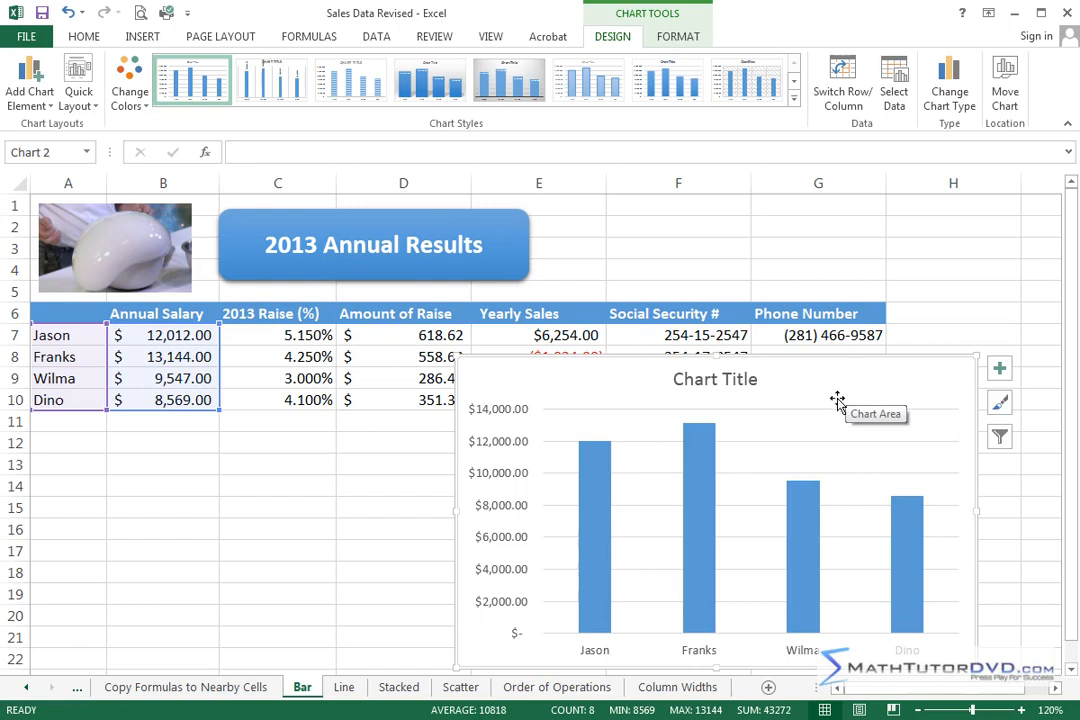
Step: Change the salary chart's type to Clustered Bar, with a single-colour bar for each person
{"action": "left_click", "coordinate": [926, 285]}
{"action": "left_click", "coordinate": [885, 378]}
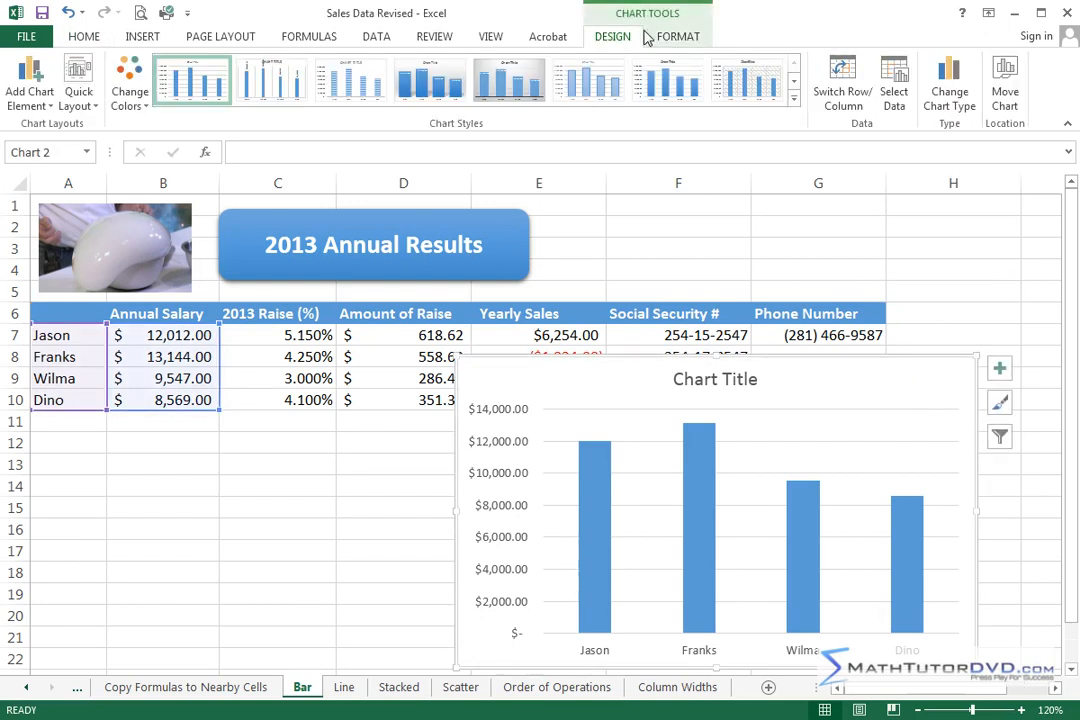
{"action": "left_click", "coordinate": [950, 80]}
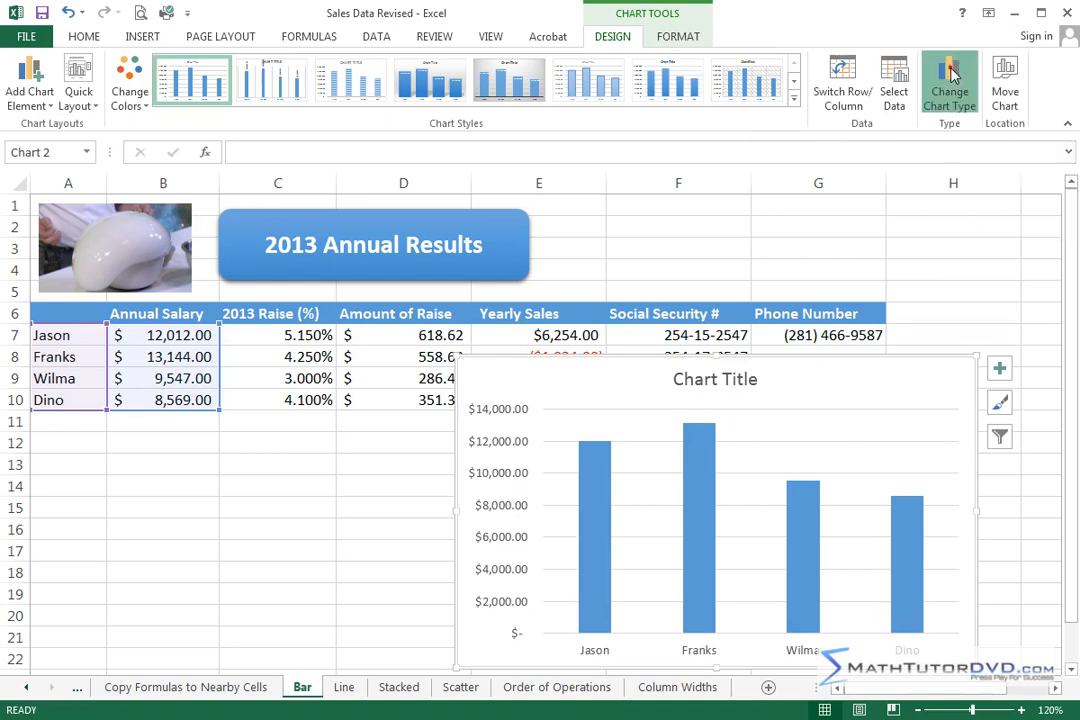
{"action": "mouse_move", "coordinate": [716, 236]}
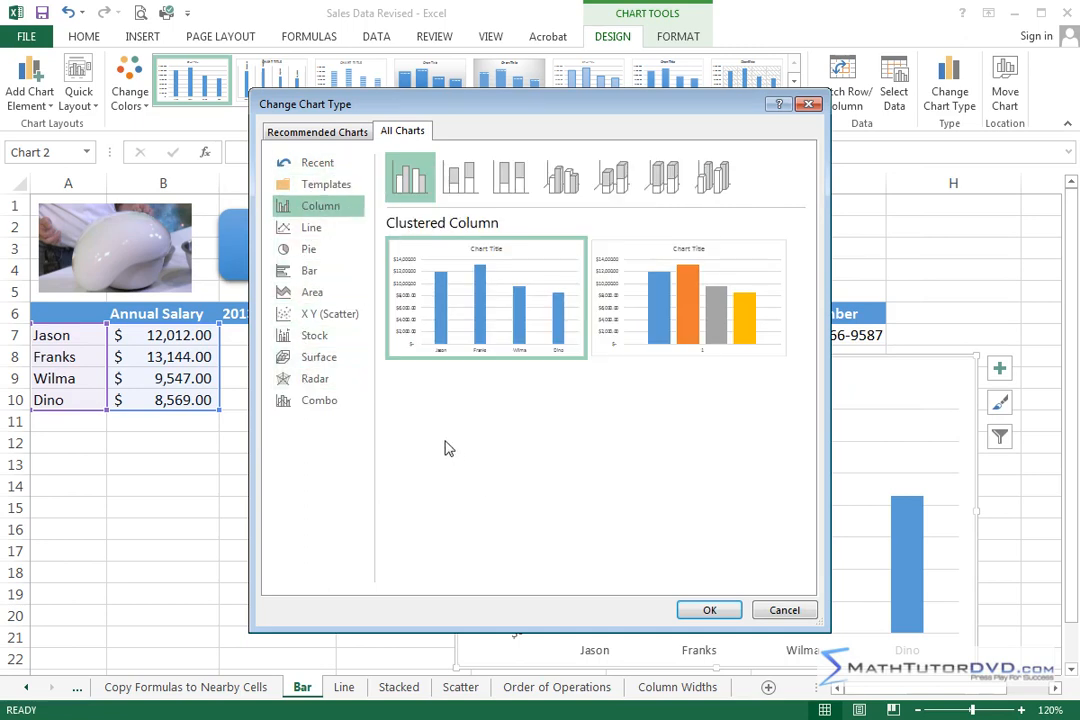
{"action": "left_click", "coordinate": [309, 274]}
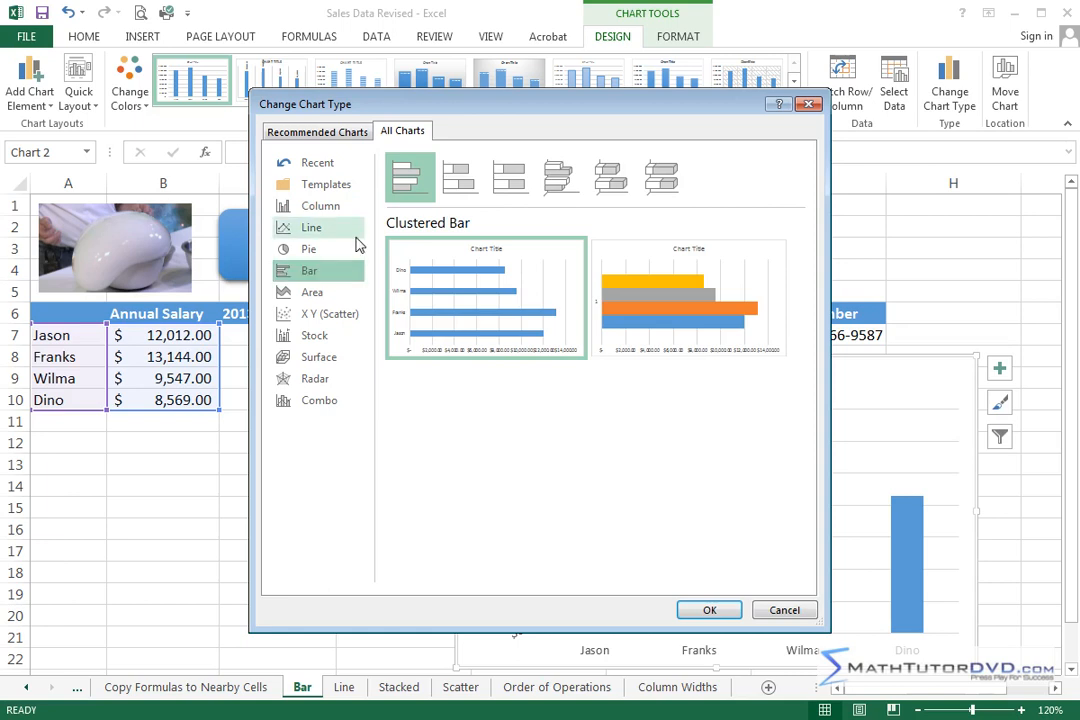
{"action": "mouse_move", "coordinate": [475, 292]}
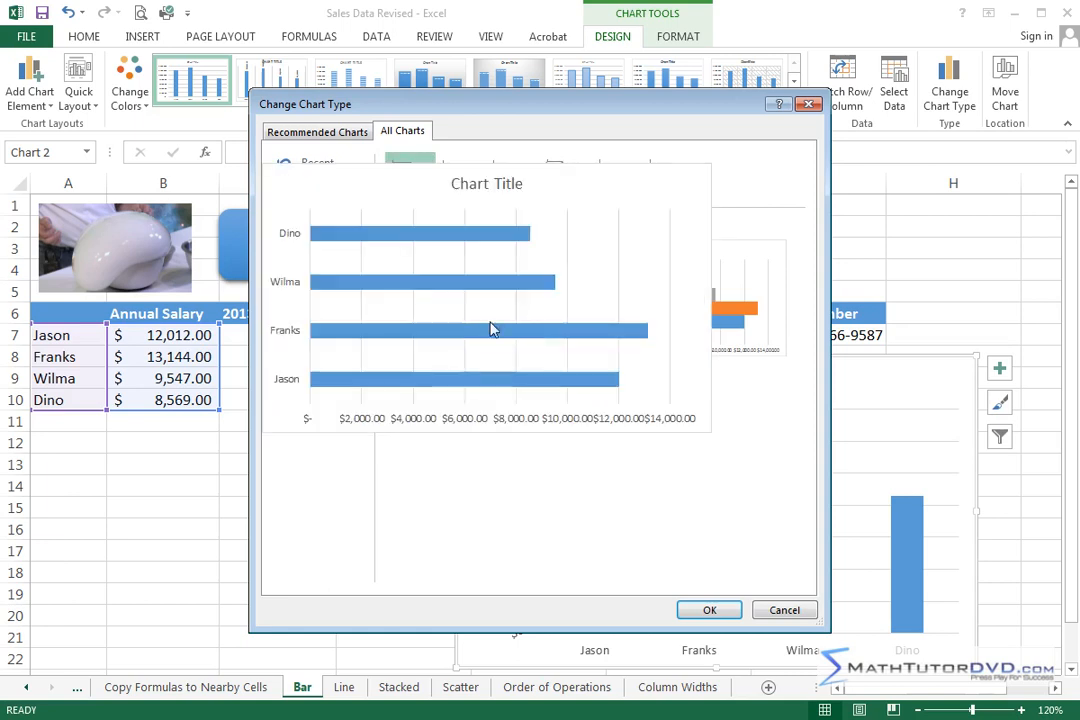
{"action": "left_click", "coordinate": [709, 610]}
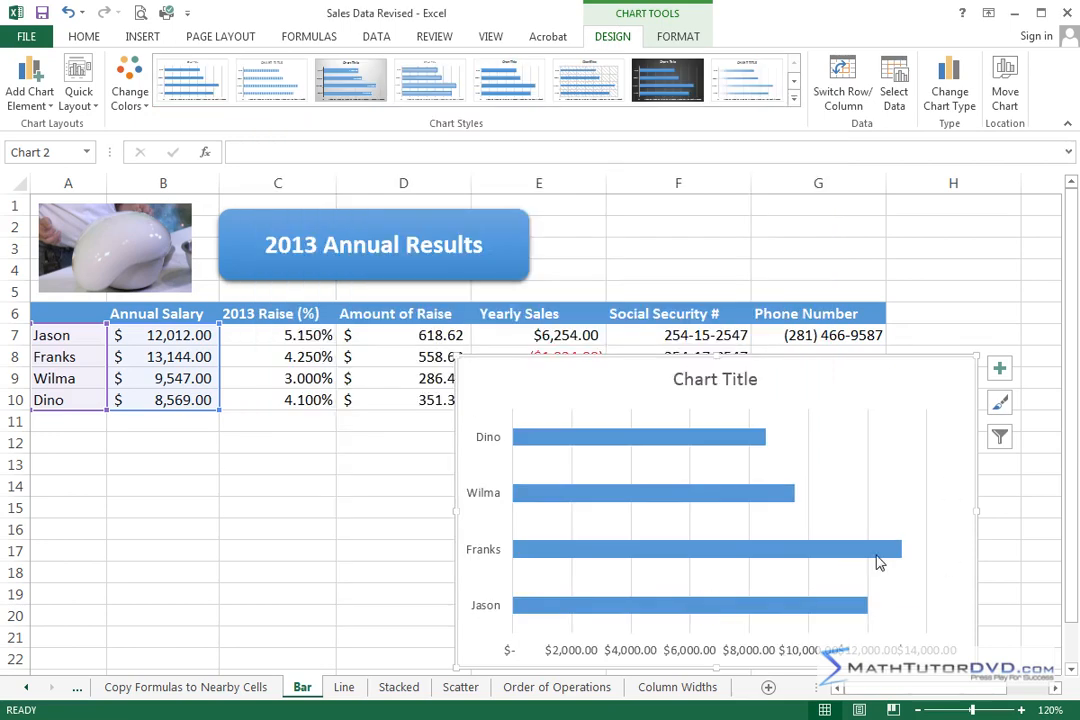
Step: Switch the chart to the multicoloured Clustered Bar variant that plots each person as a separate series, and delete the chart
{"action": "mouse_move", "coordinate": [878, 562]}
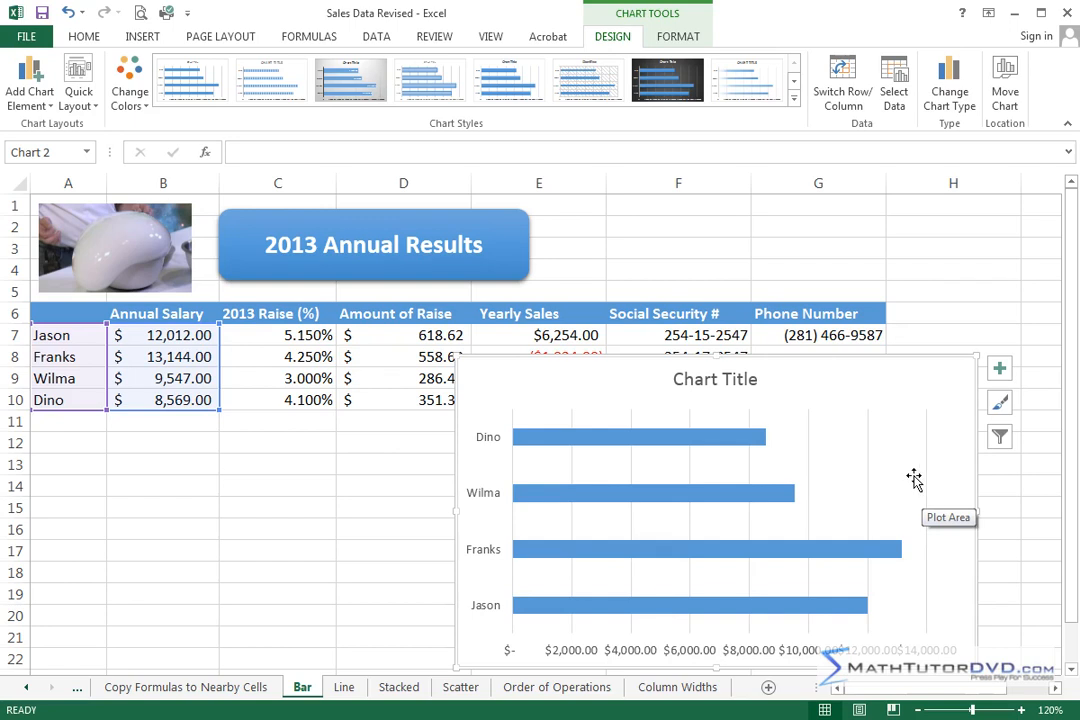
{"action": "left_click", "coordinate": [952, 88]}
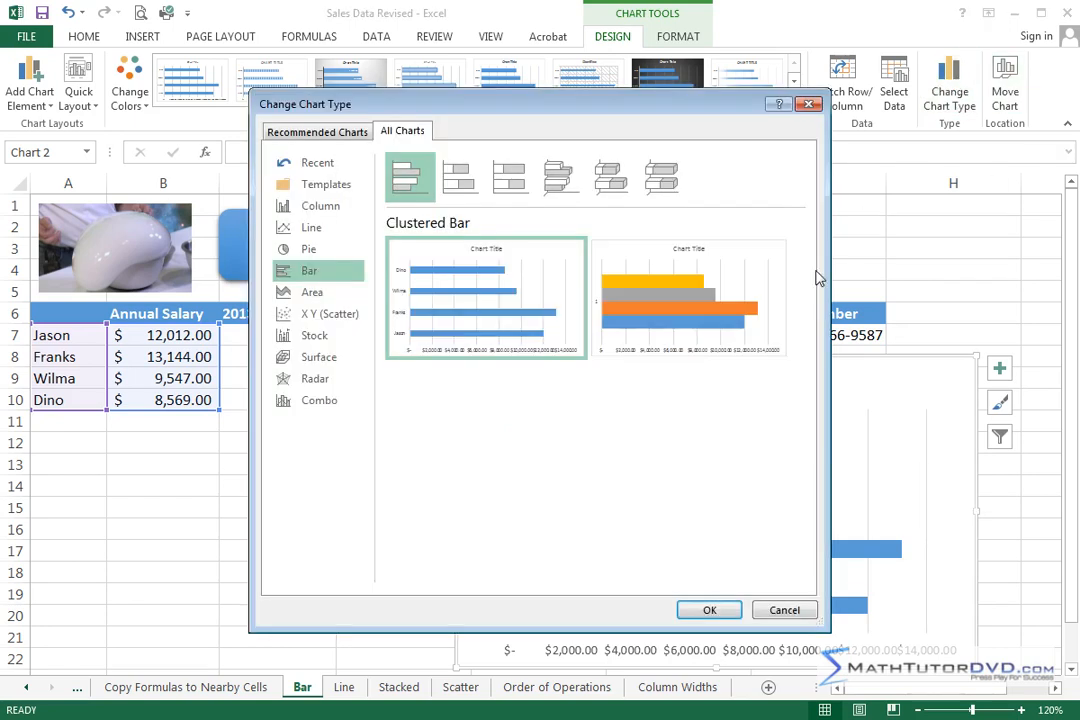
{"action": "left_click", "coordinate": [541, 235]}
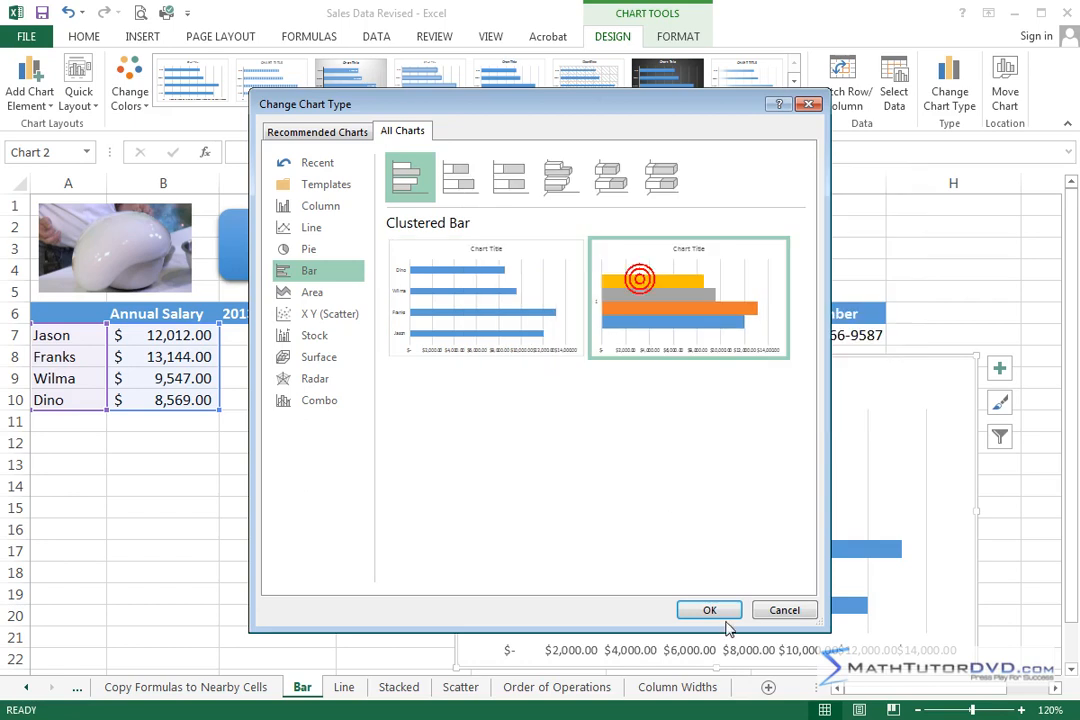
{"action": "left_click", "coordinate": [709, 609]}
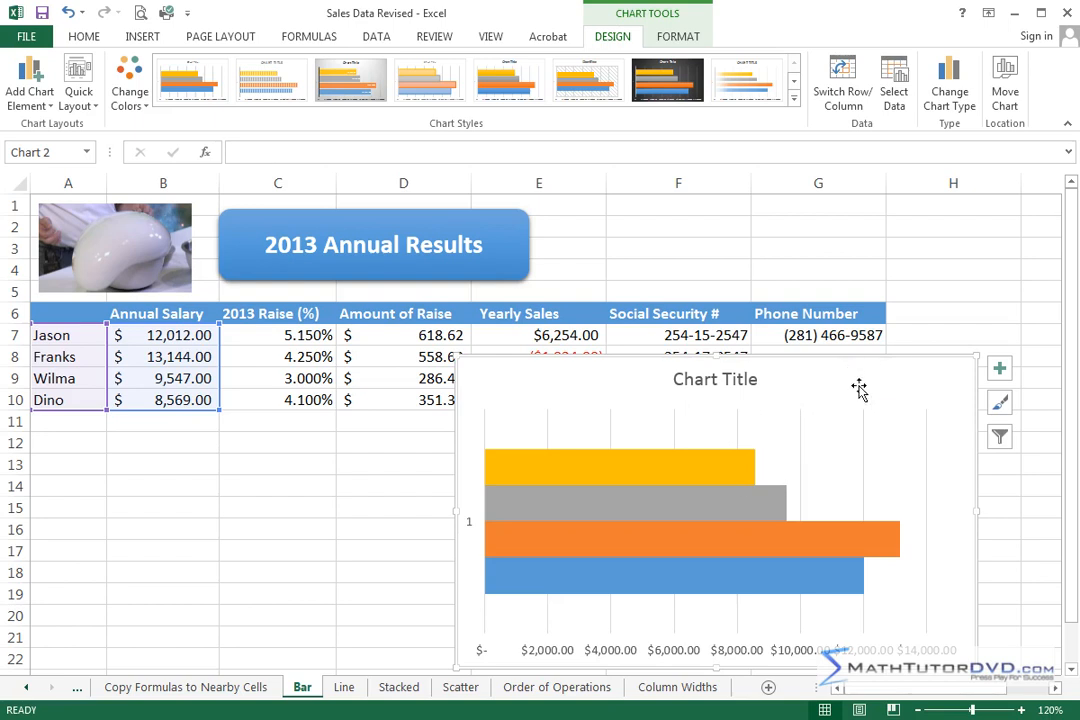
{"action": "key", "text": "Delete"}
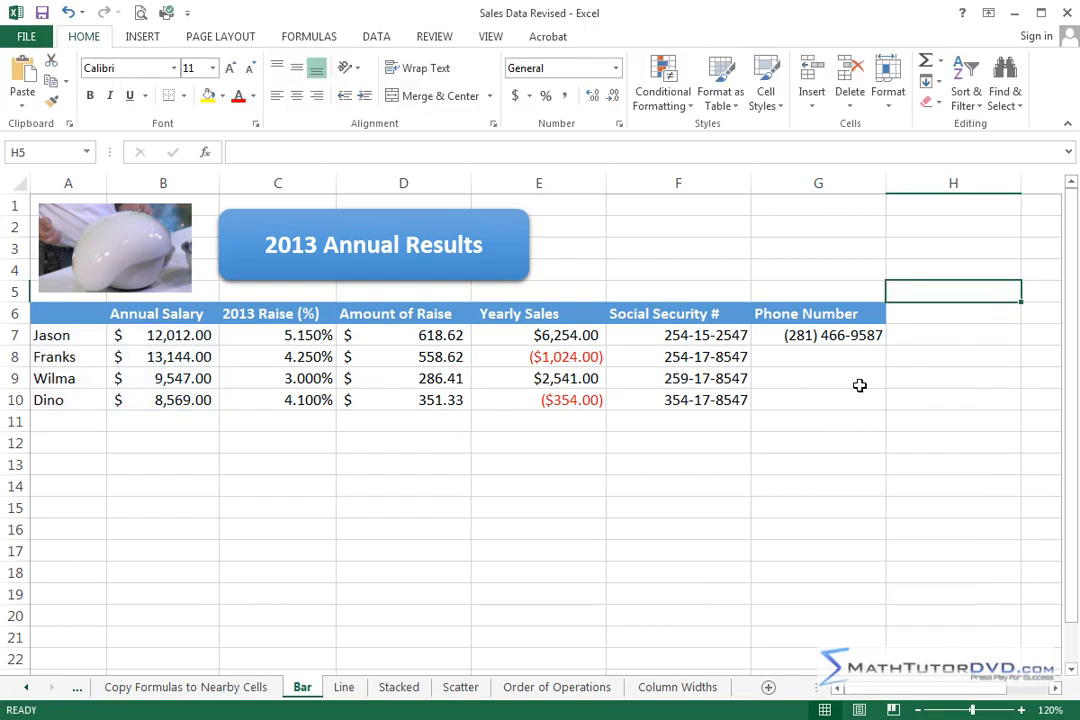
{"action": "left_click", "coordinate": [523, 525]}
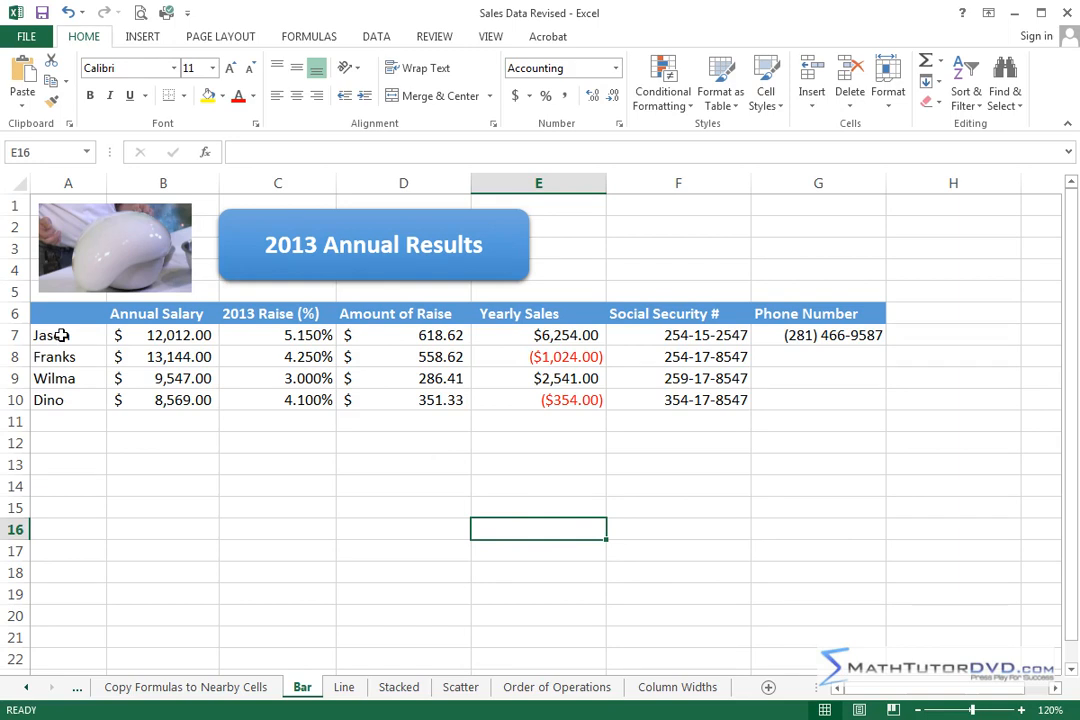
{"action": "left_click_drag", "start_coordinate": [62, 337], "coordinate": [162, 399]}
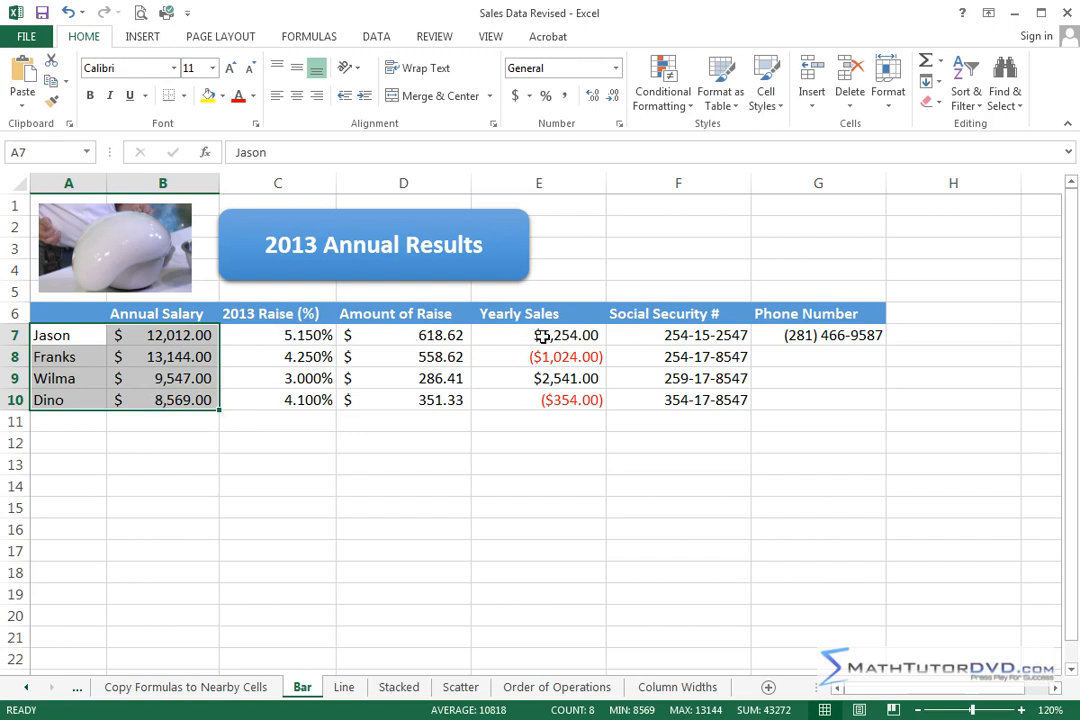
{"action": "left_click_drag", "start_coordinate": [541, 336], "coordinate": [500, 400]}
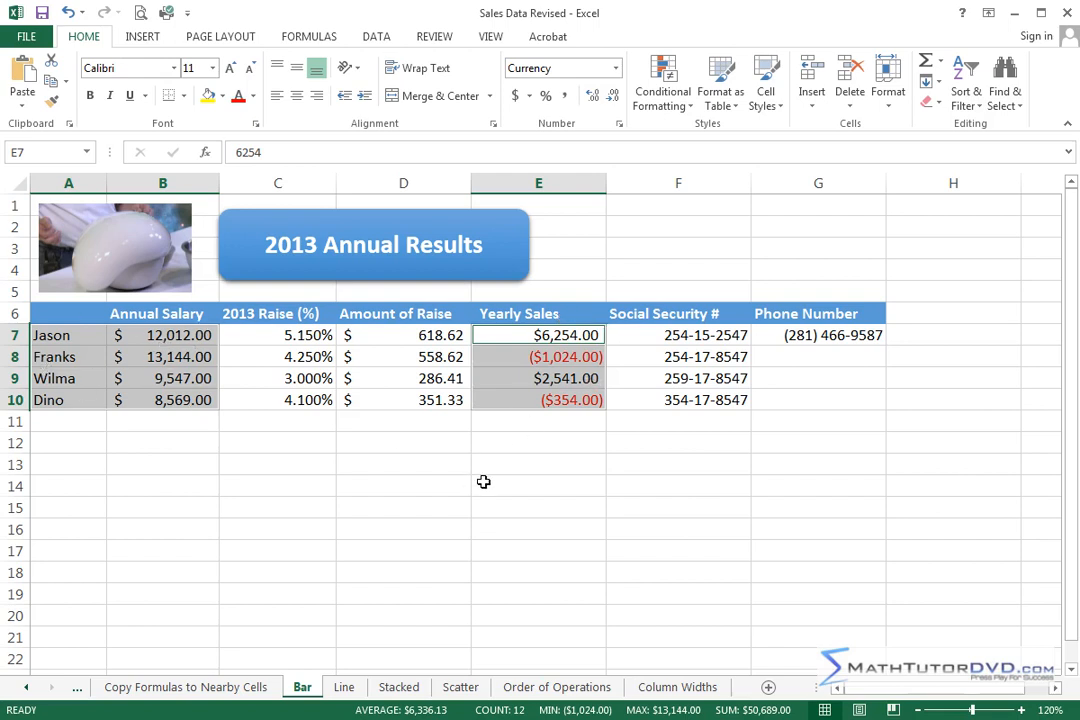
{"action": "left_click", "coordinate": [434, 508]}
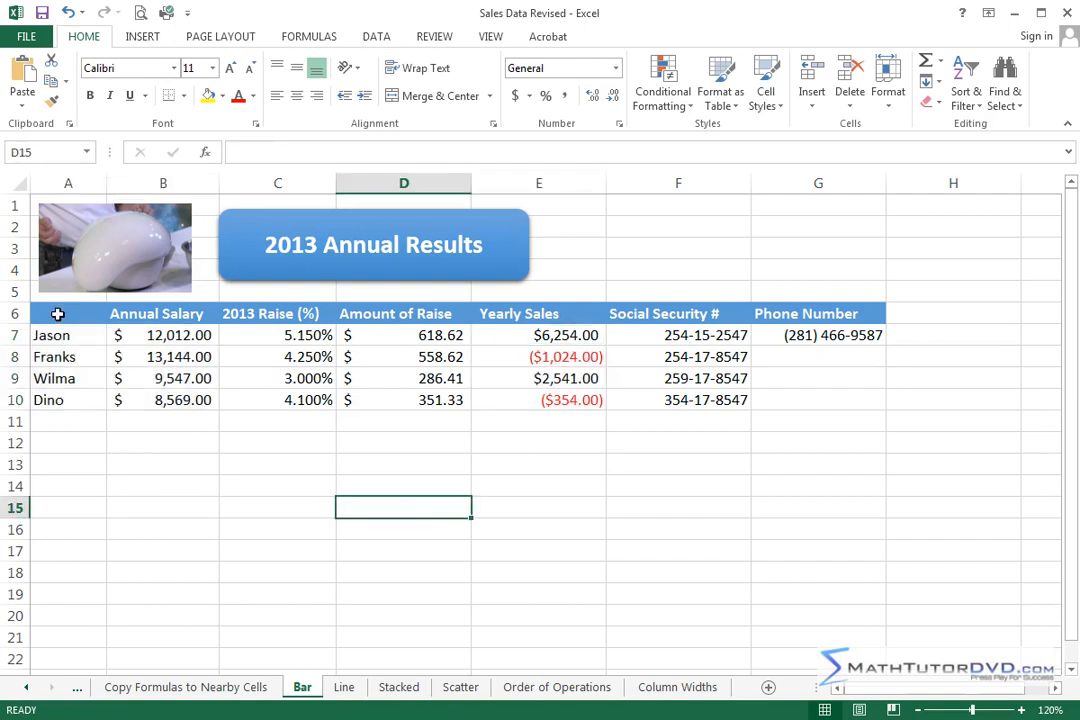
{"action": "left_click_drag", "start_coordinate": [57, 313], "coordinate": [53, 398]}
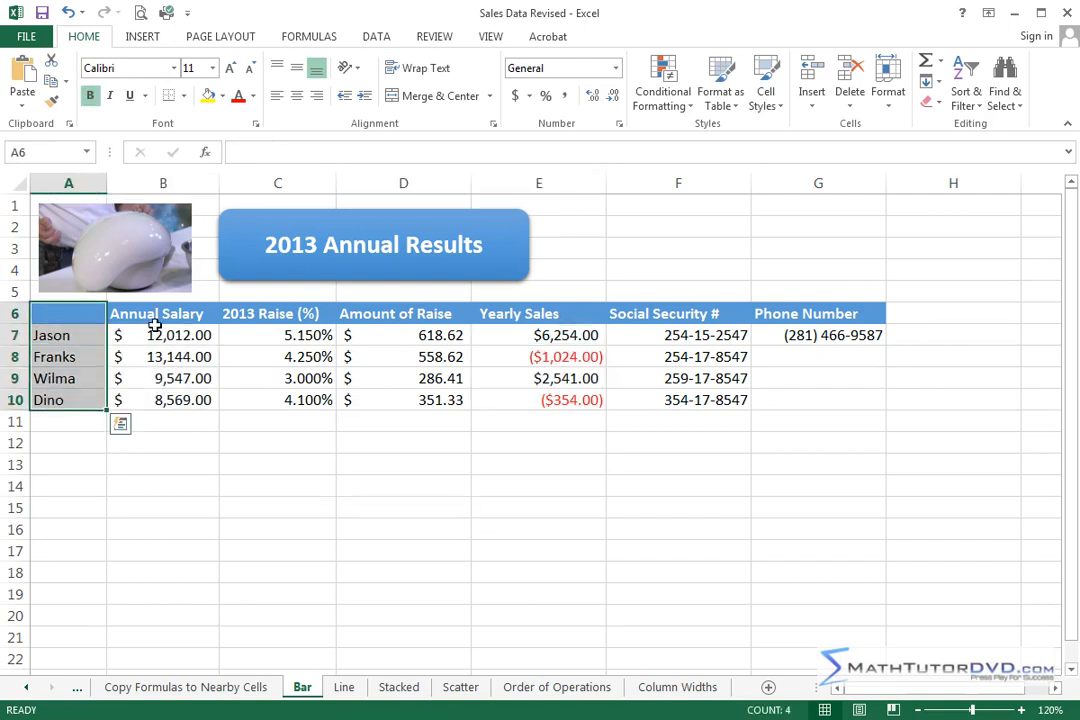
{"action": "left_click", "coordinate": [140, 444]}
Step: Insert the recommended Clustered Column chart for A6:B10 and E6:E10 and move it below the first data row, clear of the salary columns
{"action": "left_click_drag", "start_coordinate": [72, 311], "coordinate": [164, 400]}
{"action": "left_click_drag", "start_coordinate": [562, 313], "coordinate": [559, 400]}
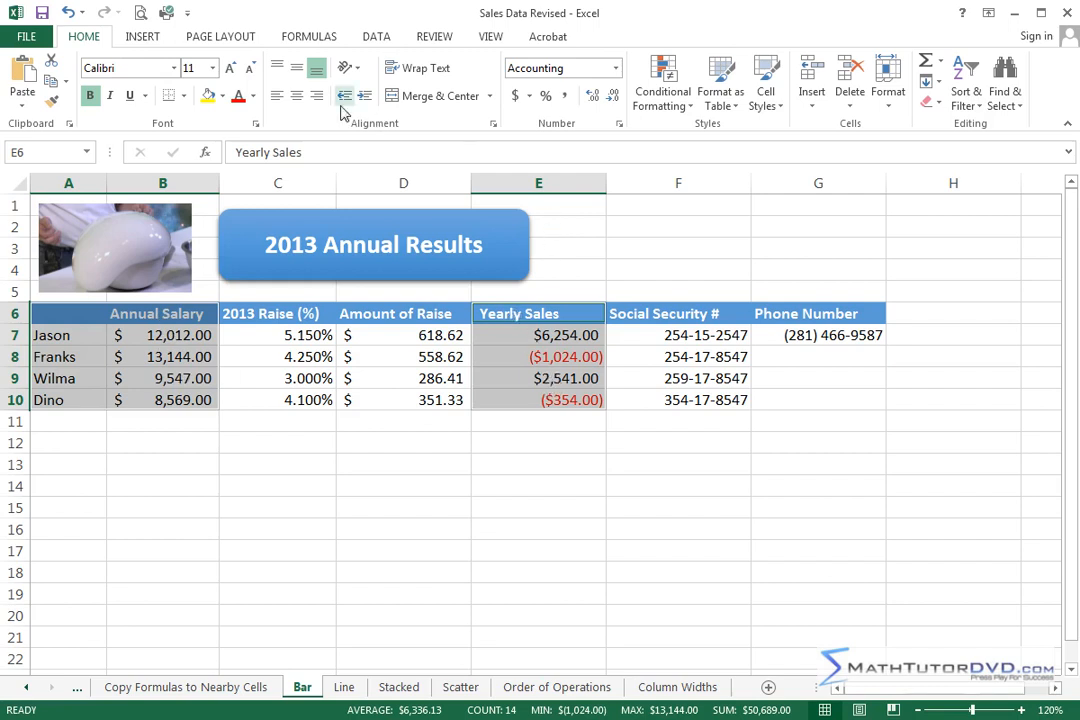
{"action": "left_click", "coordinate": [145, 37]}
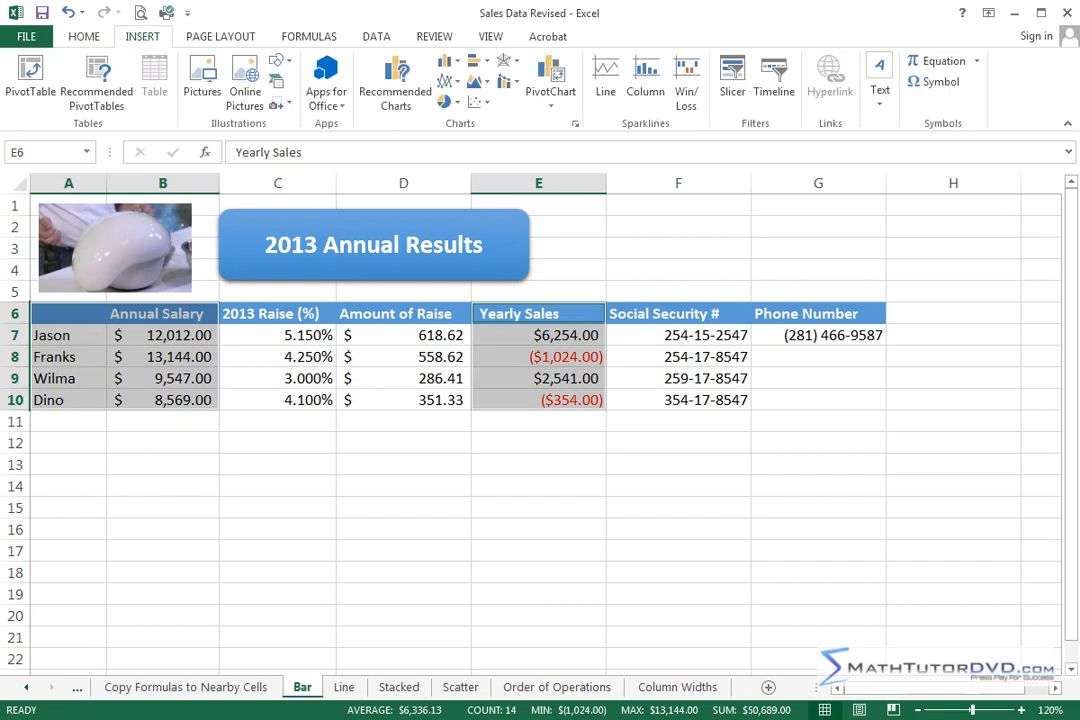
{"action": "left_click", "coordinate": [400, 78]}
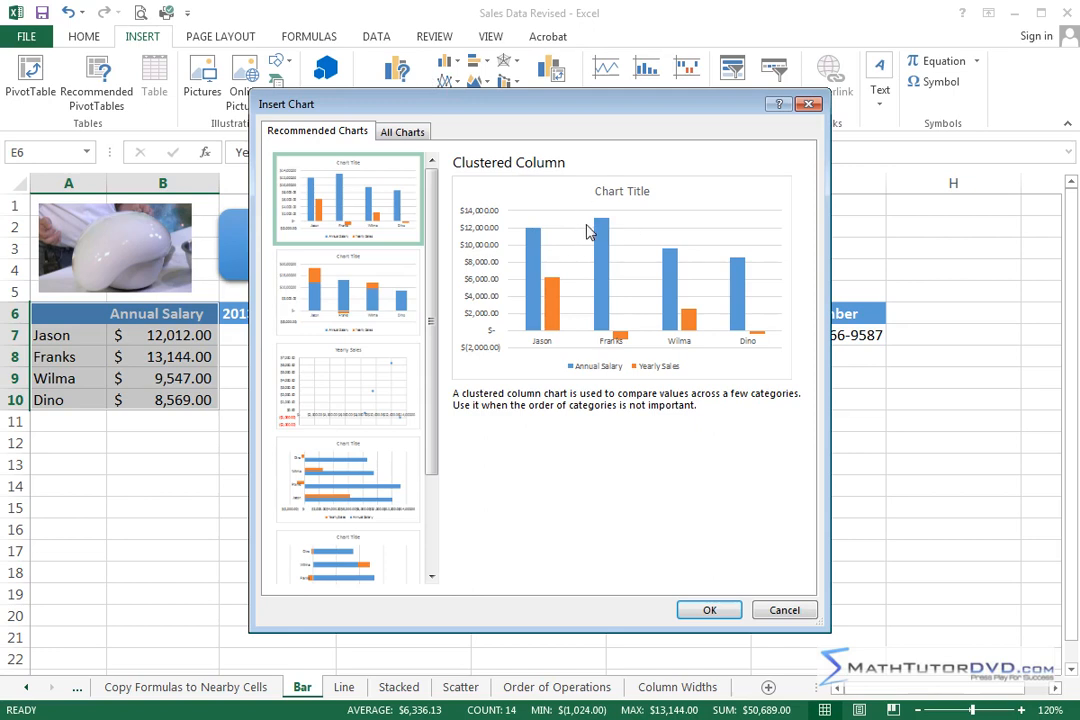
{"action": "left_click", "coordinate": [726, 607]}
{"action": "left_click_drag", "start_coordinate": [777, 316], "coordinate": [1007, 380]}
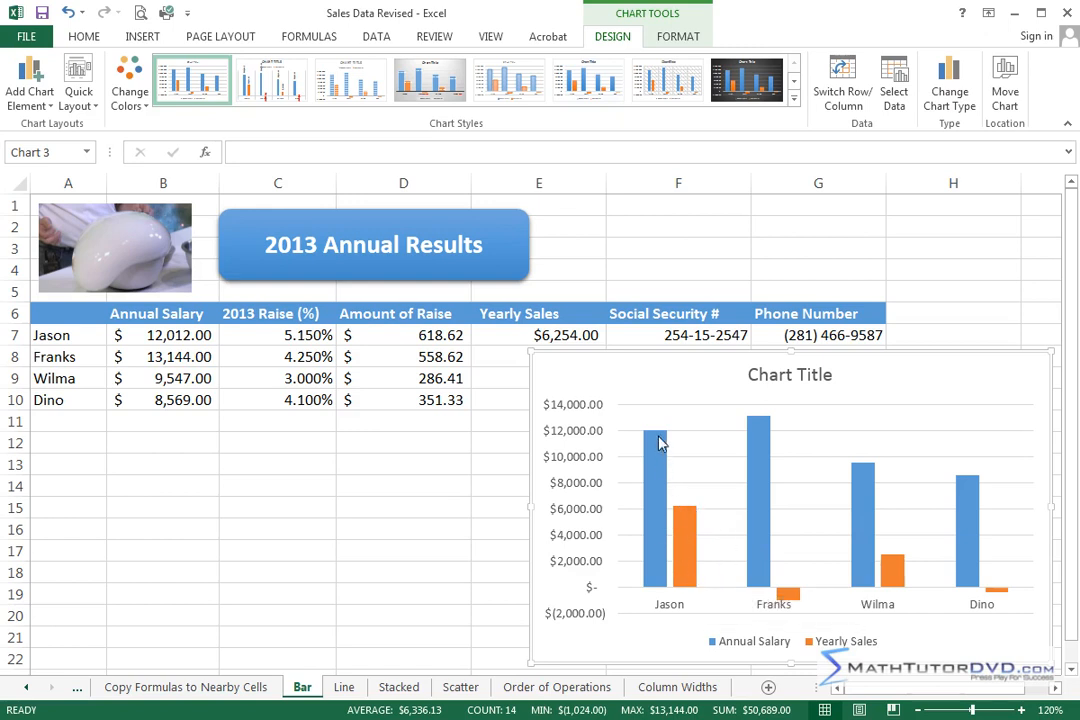
Step: Change the annual salary and yearly sales chart to the first Clustered Bar variant, and delete the chart
{"action": "mouse_move", "coordinate": [658, 440]}
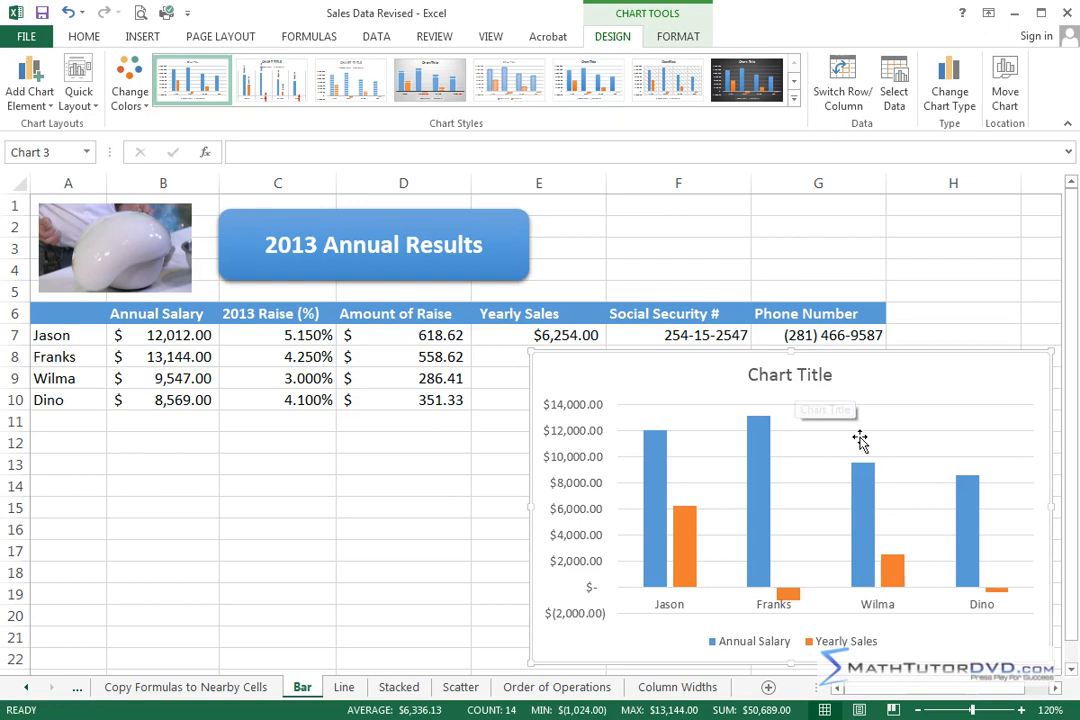
{"action": "left_click", "coordinate": [952, 100]}
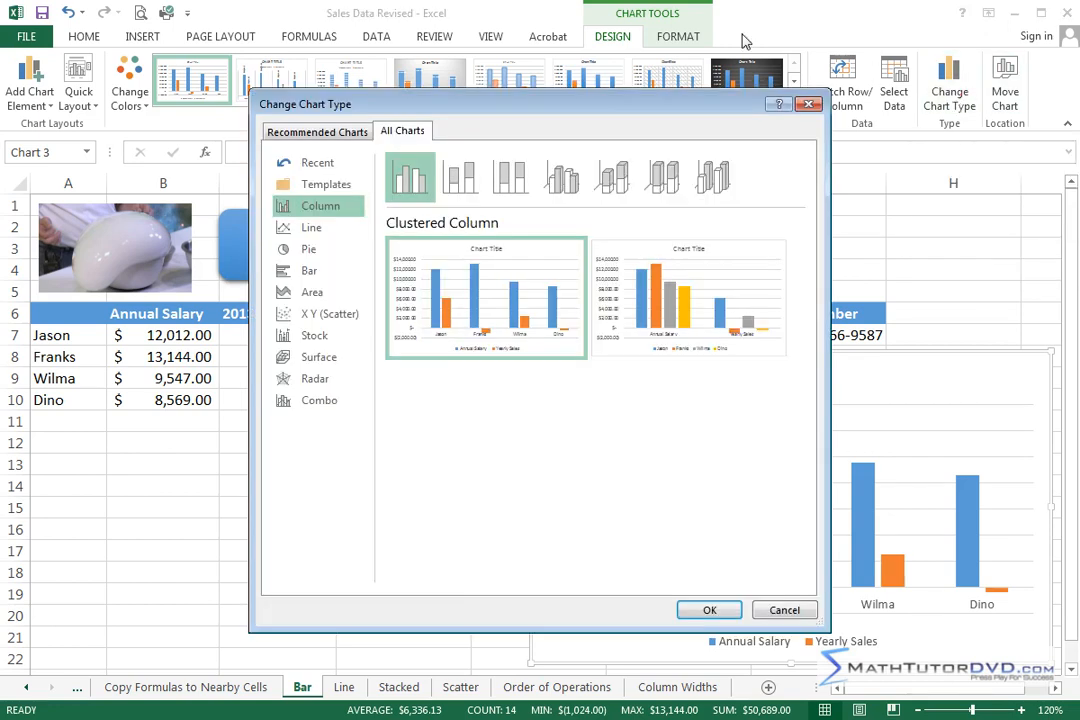
{"action": "left_click", "coordinate": [312, 272]}
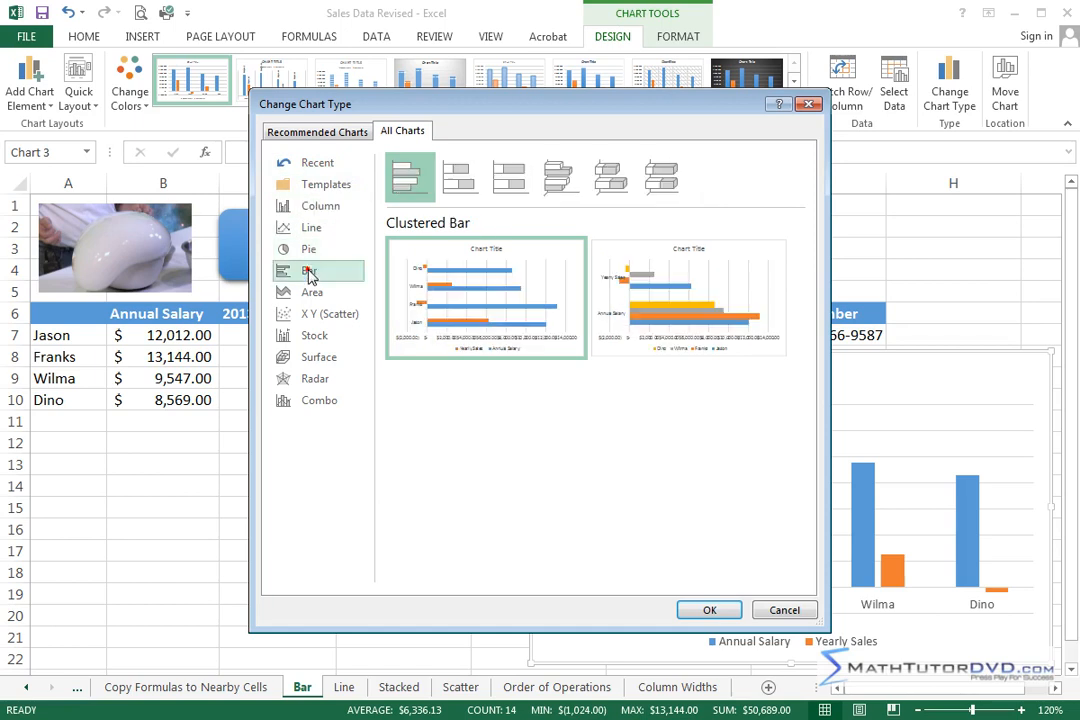
{"action": "mouse_move", "coordinate": [465, 277]}
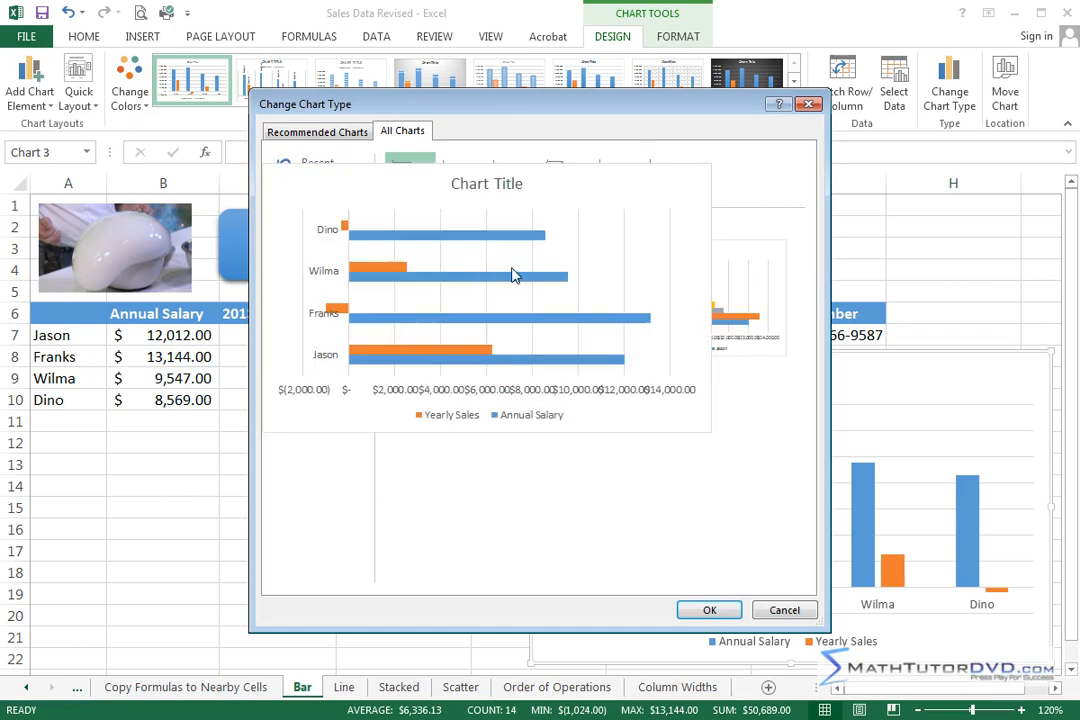
{"action": "left_click", "coordinate": [722, 611]}
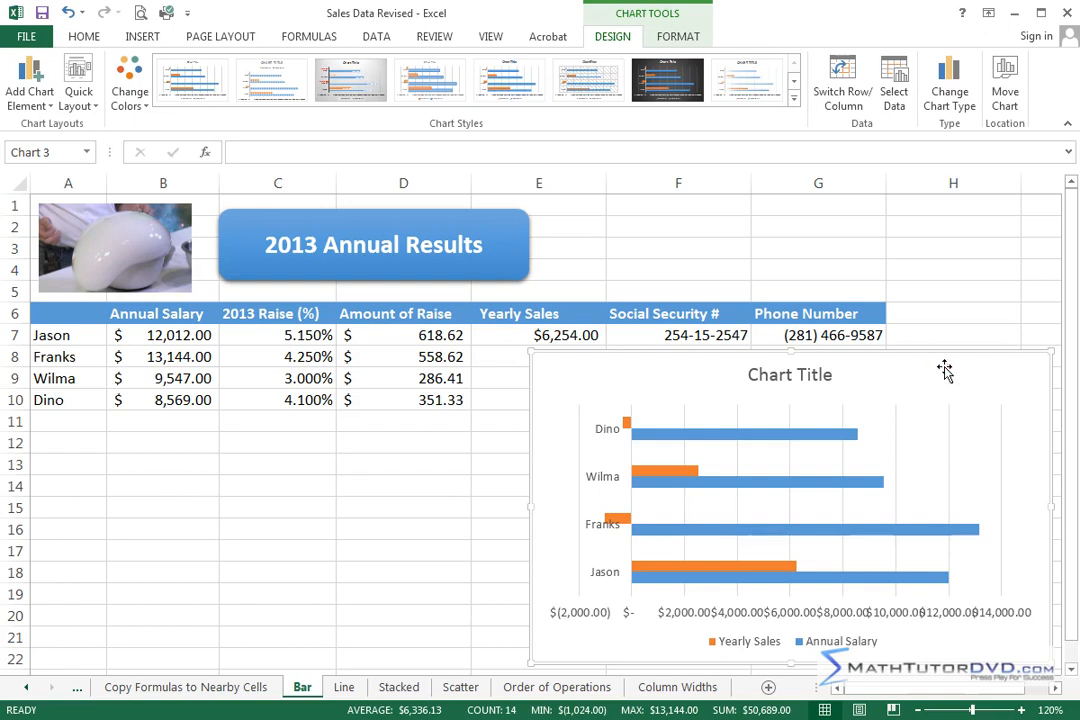
{"action": "key", "text": "Delete"}
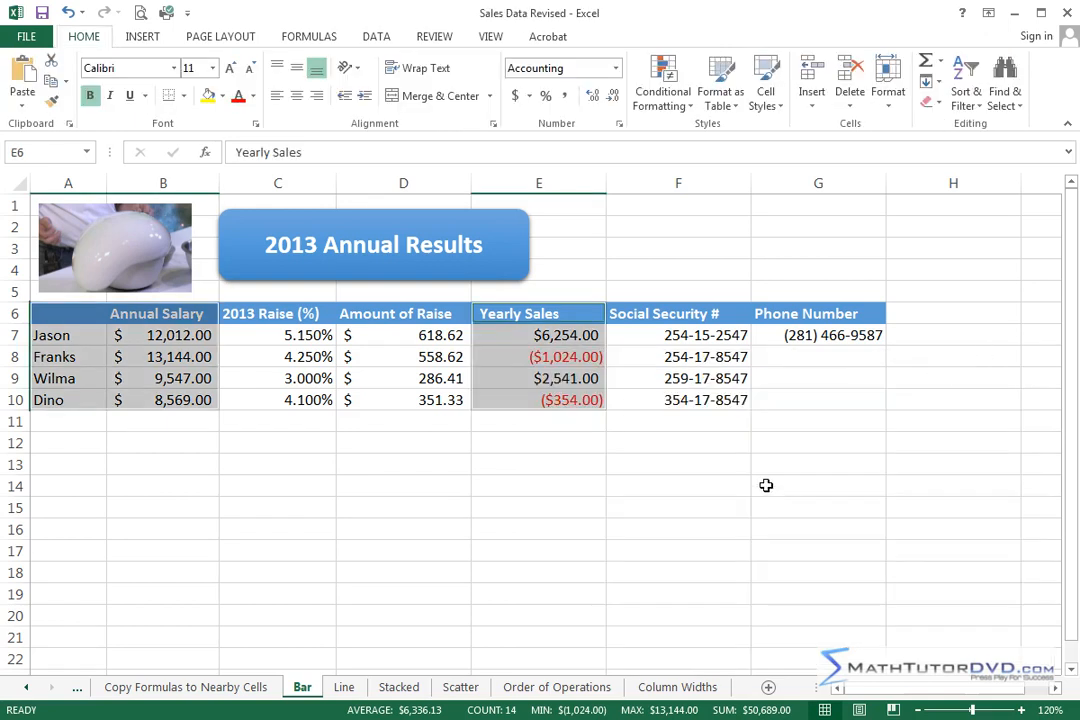
{"action": "left_click", "coordinate": [574, 466]}
Step: Select A6:B10 together with the Yearly Sales range E6:E10, including the header row, and clear the selection
{"action": "left_click_drag", "start_coordinate": [69, 327], "coordinate": [150, 392]}
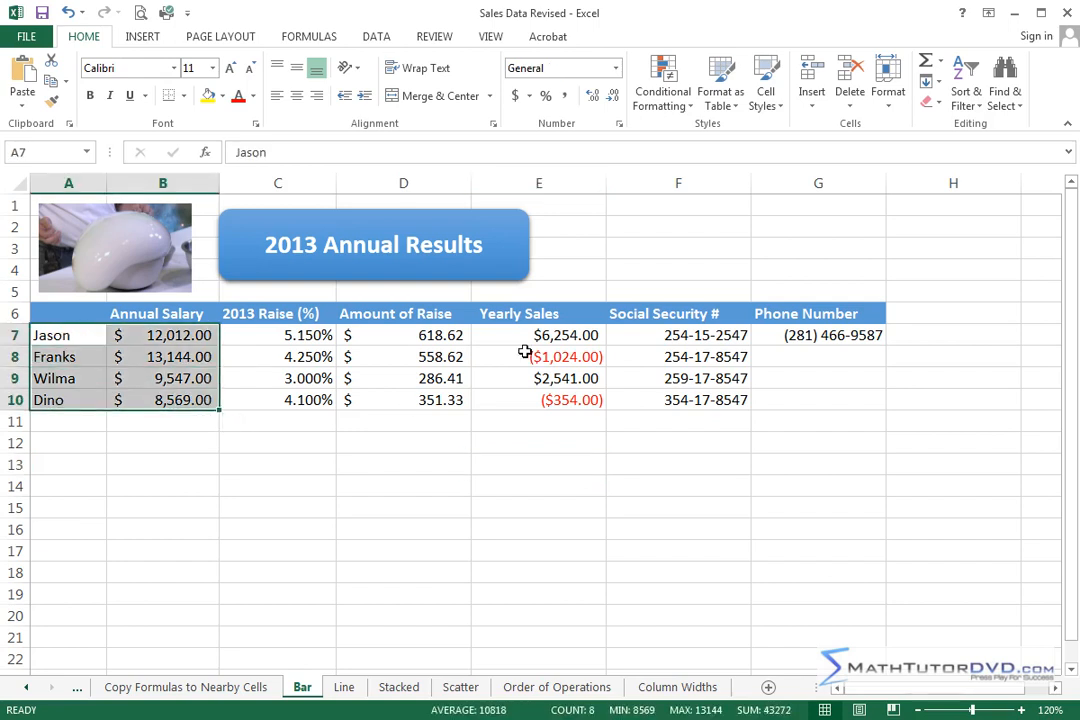
{"action": "left_click_drag", "start_coordinate": [80, 311], "coordinate": [185, 400]}
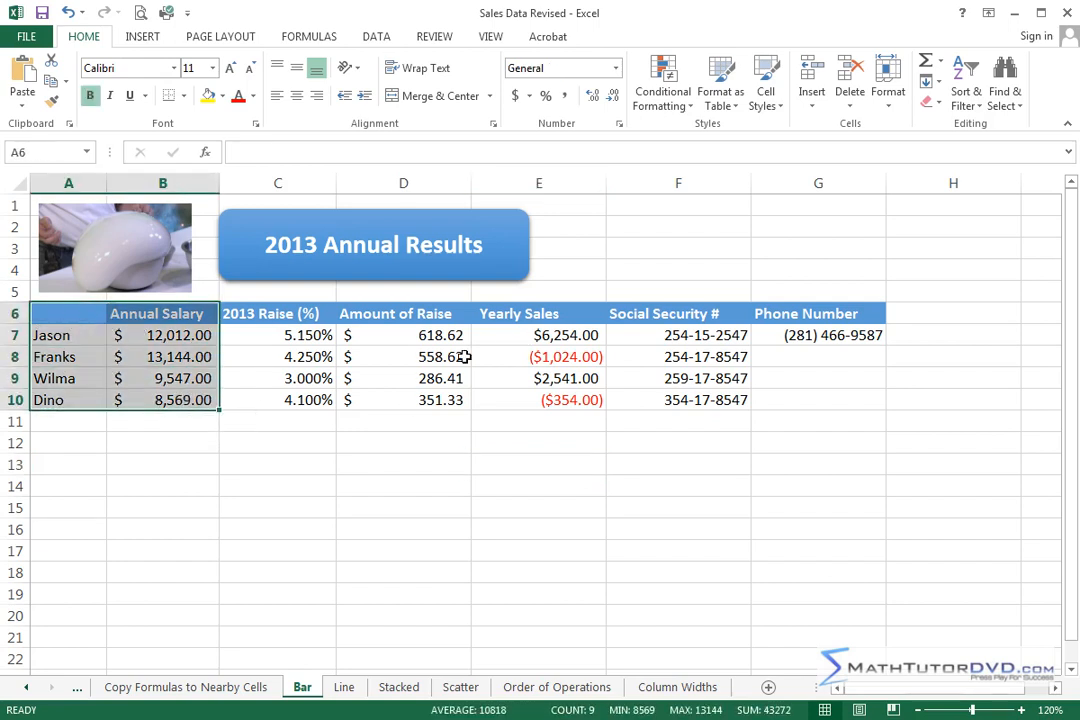
{"action": "left_click_drag", "start_coordinate": [540, 313], "coordinate": [538, 404], "text": "ctrl"}
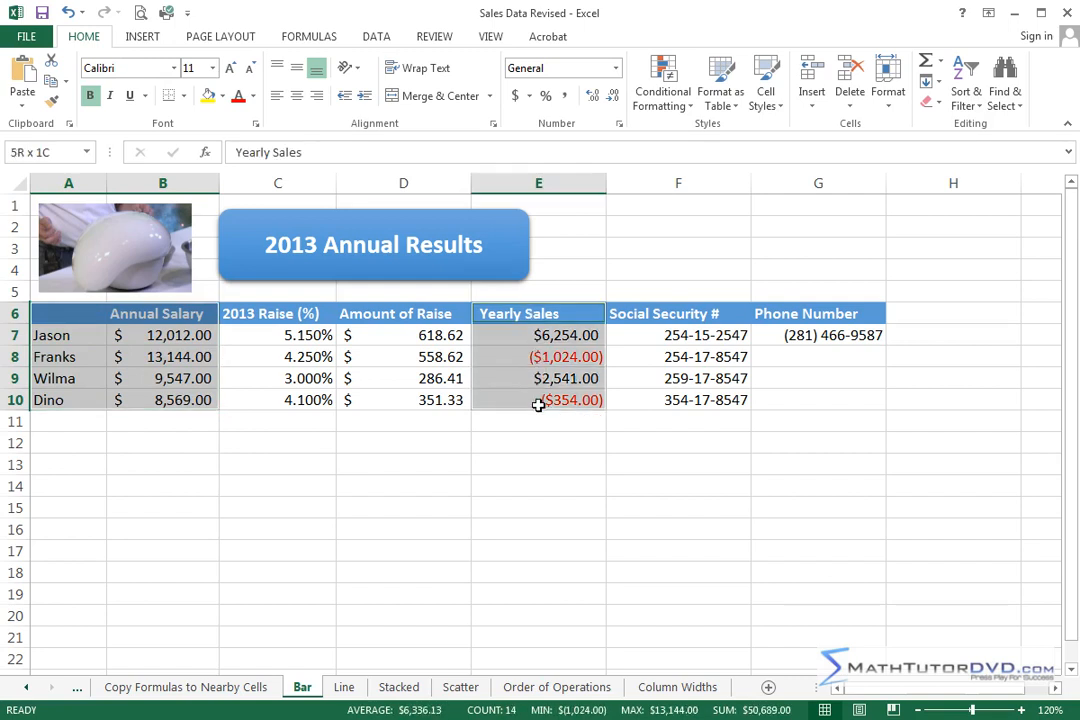
{"action": "left_click", "coordinate": [466, 485]}
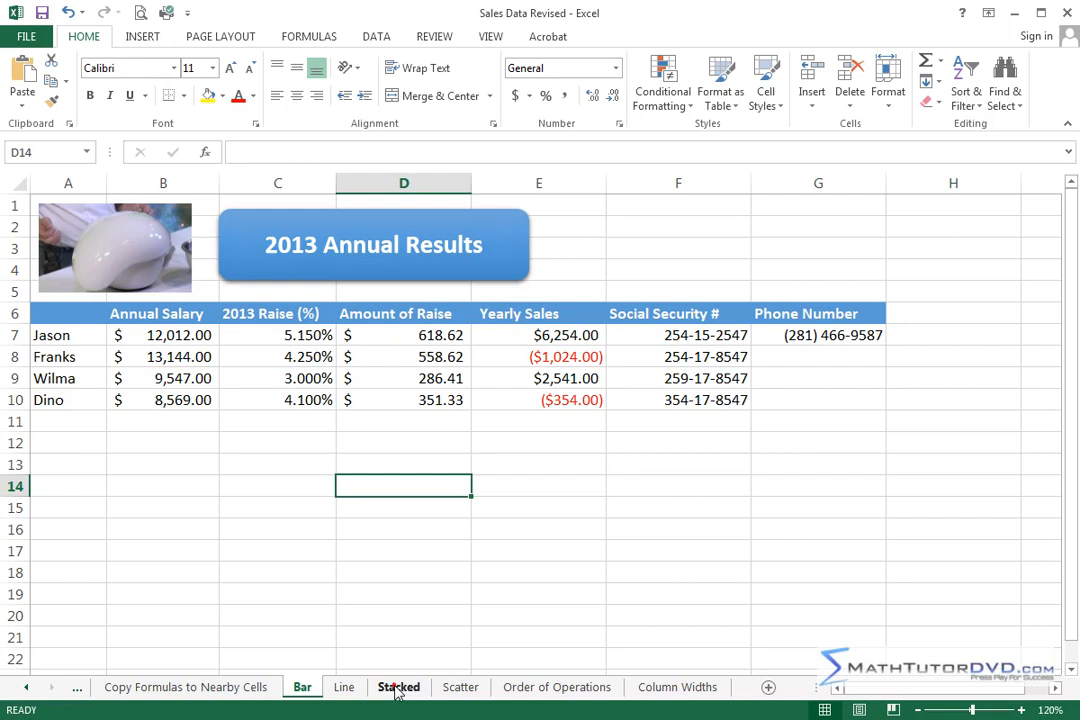
Step: Open the Stacked sheet, enlarge it to 136%, and examine the salesperson names and the Toyota, Honda and Boat Sales headers
{"action": "left_click", "coordinate": [398, 688]}
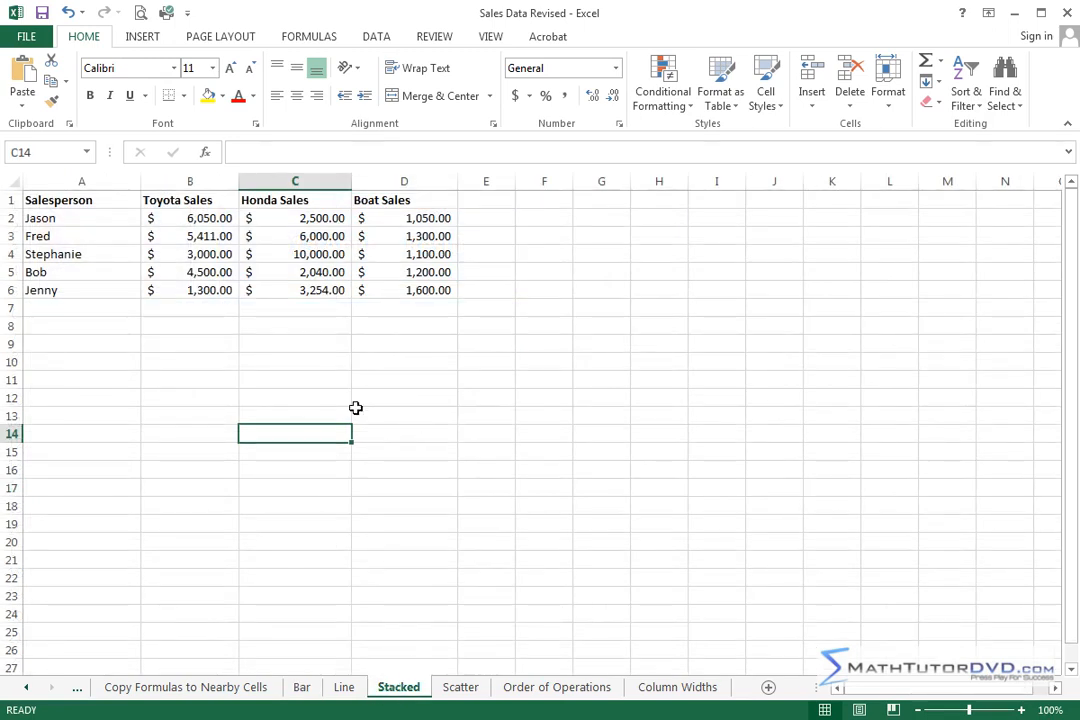
{"action": "left_click_drag", "start_coordinate": [970, 713], "coordinate": [974, 711]}
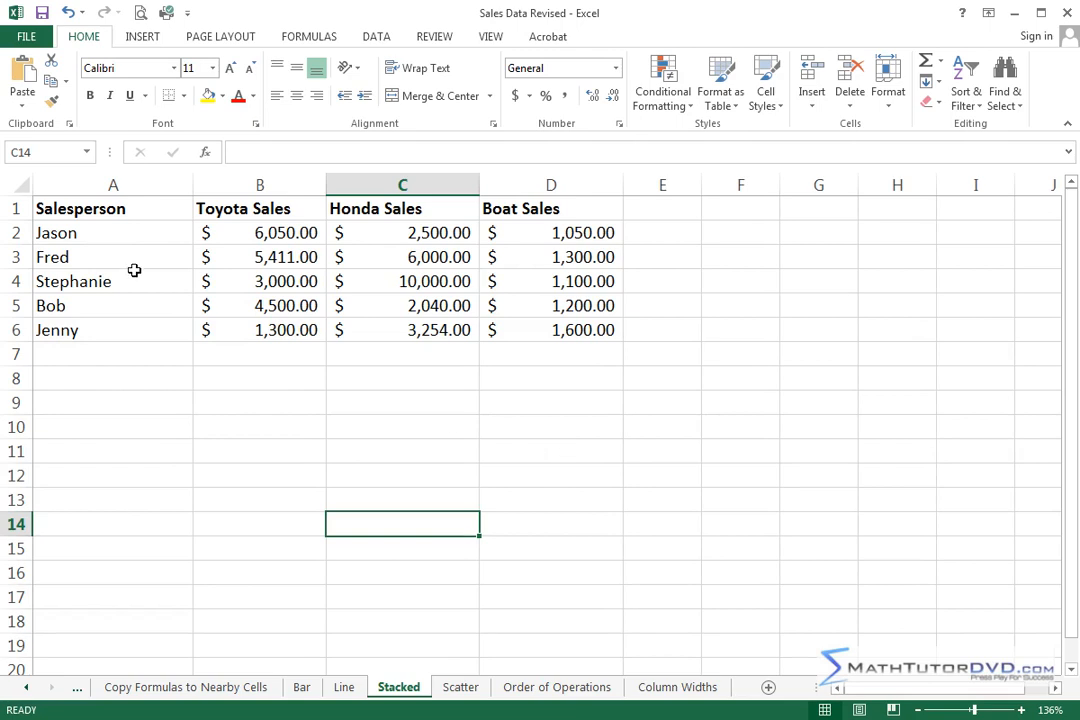
{"action": "left_click_drag", "start_coordinate": [72, 231], "coordinate": [64, 306]}
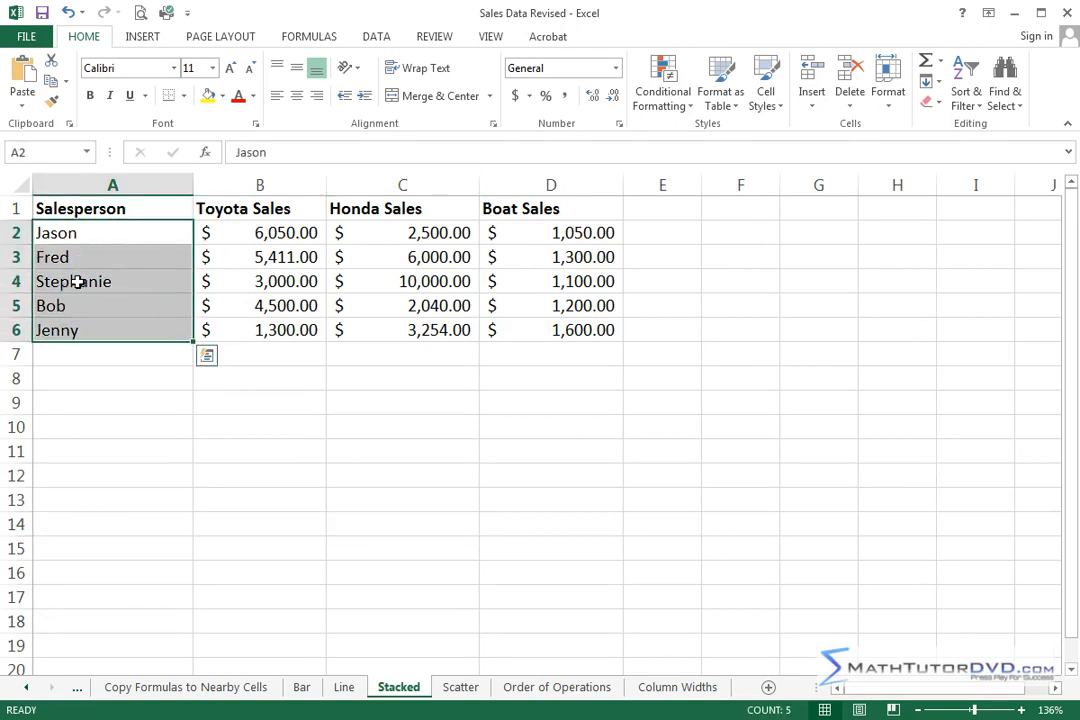
{"action": "left_click", "coordinate": [76, 330]}
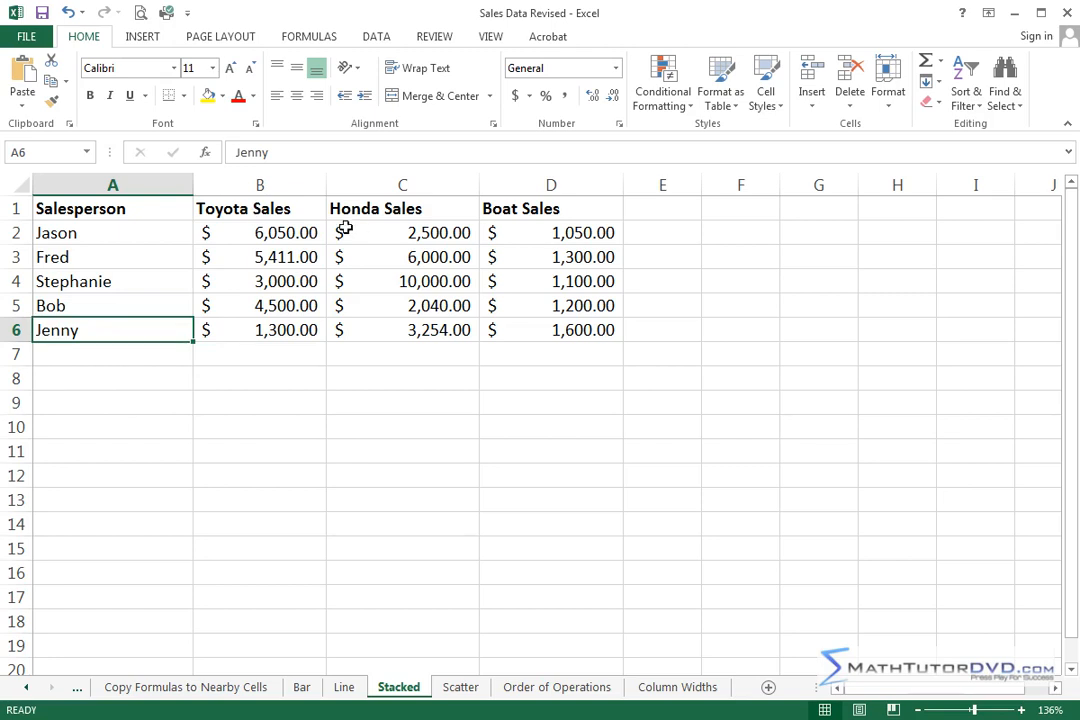
{"action": "left_click", "coordinate": [280, 210]}
{"action": "left_click", "coordinate": [412, 210]}
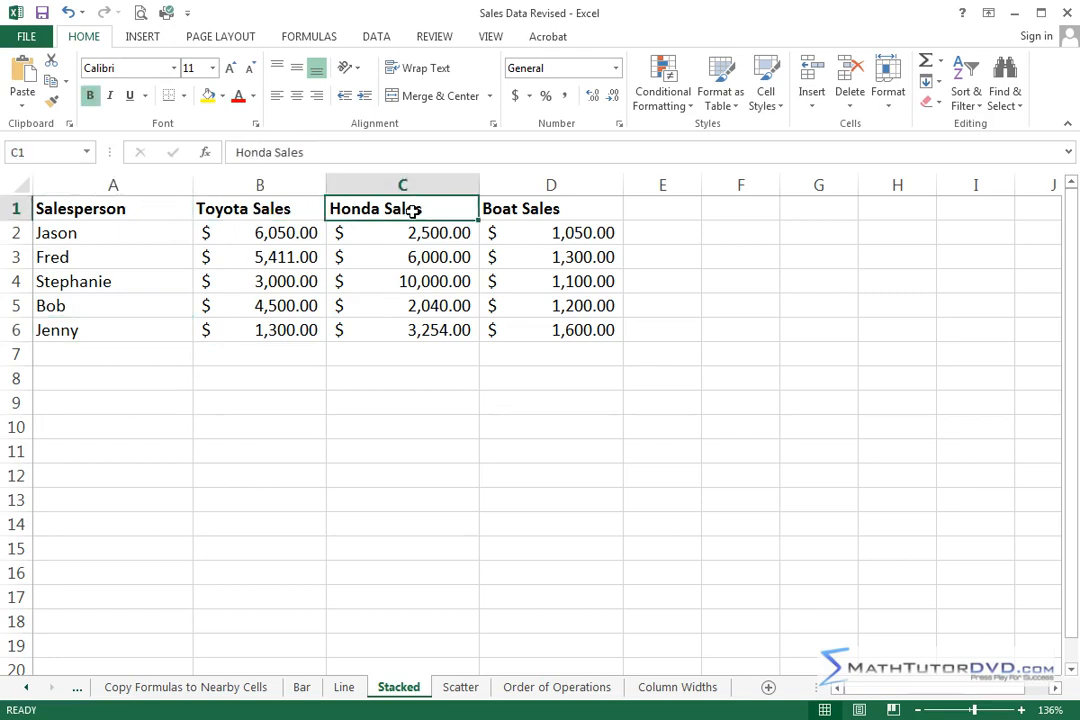
{"action": "left_click", "coordinate": [553, 209]}
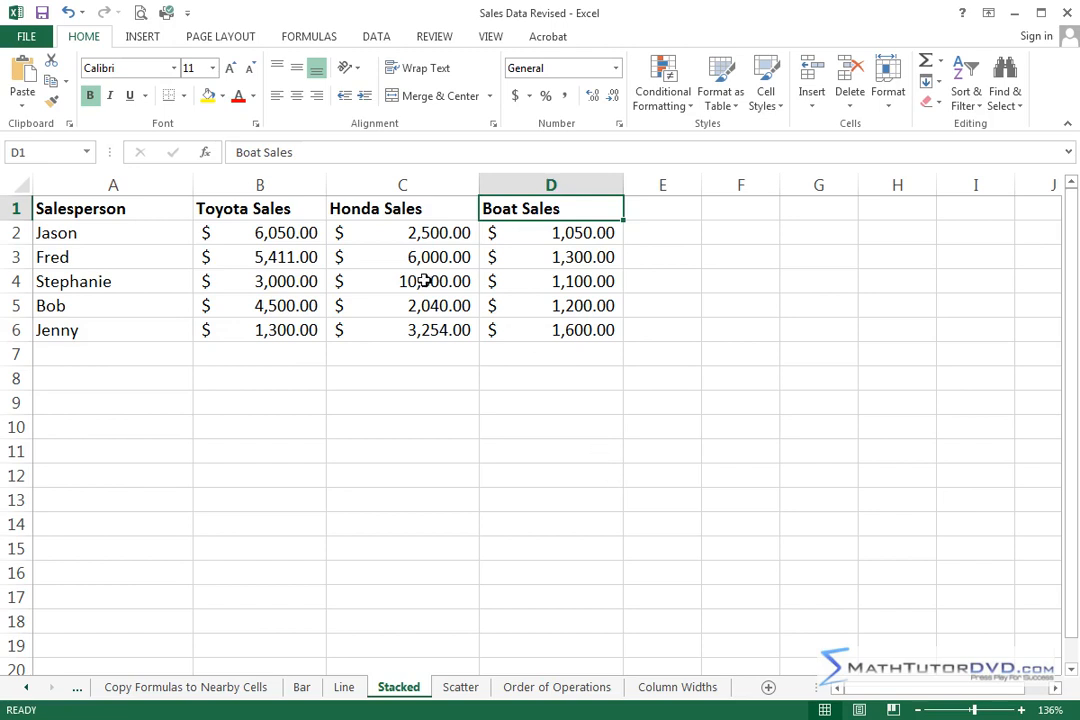
Step: Insert the recommended Clustered Column chart for A1:D6 and move it down to row 5, clear of the first three data rows
{"action": "left_click_drag", "start_coordinate": [85, 208], "coordinate": [530, 331]}
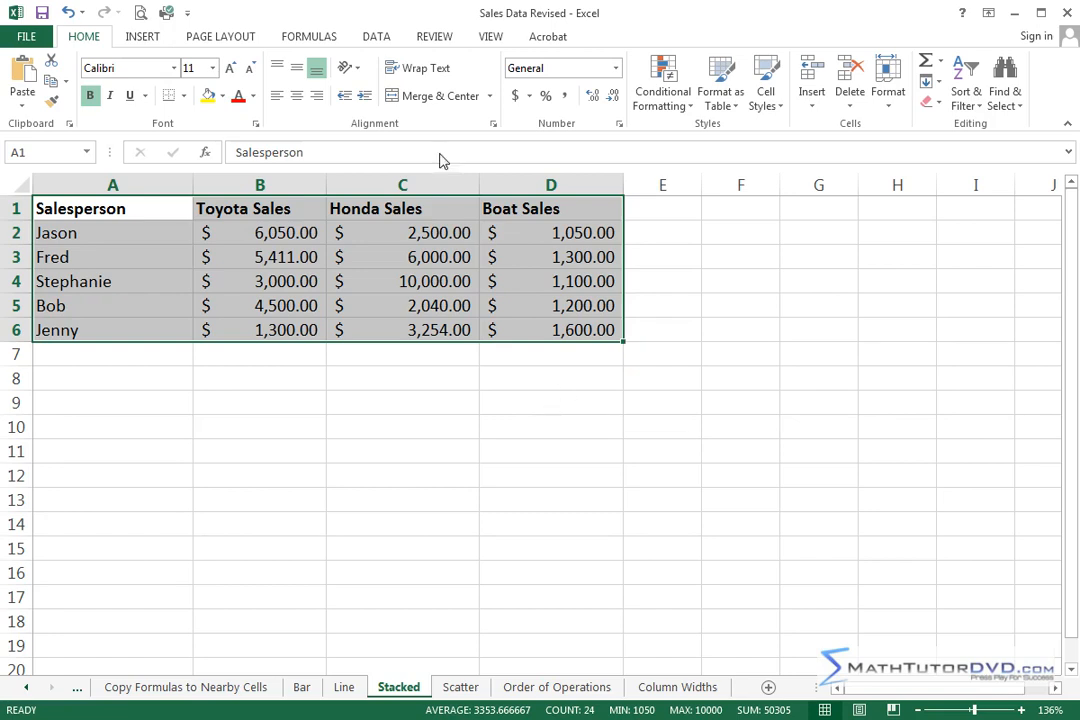
{"action": "left_click", "coordinate": [138, 41]}
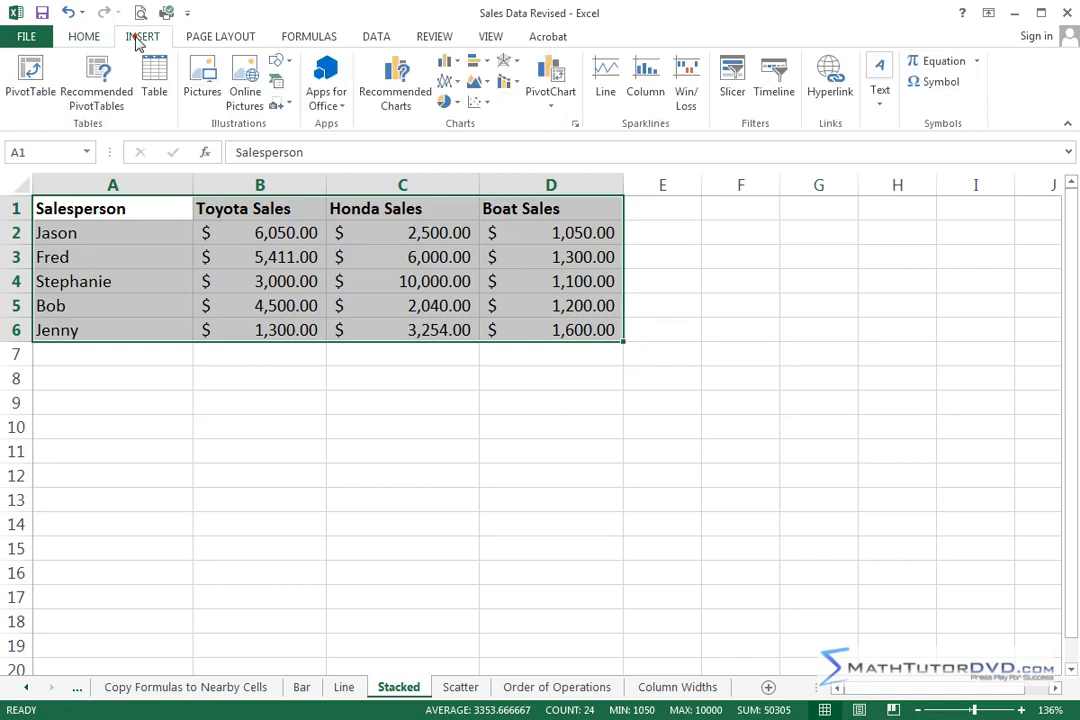
{"action": "left_click", "coordinate": [396, 84]}
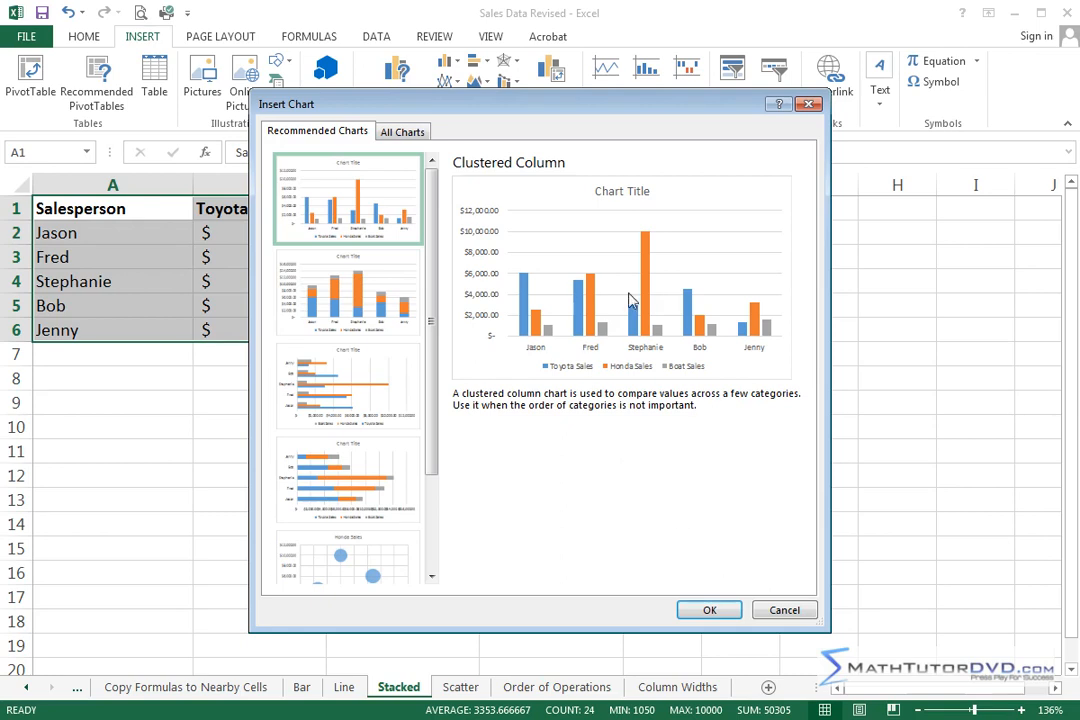
{"action": "left_click", "coordinate": [707, 612]}
{"action": "left_click_drag", "start_coordinate": [786, 296], "coordinate": [909, 325]}
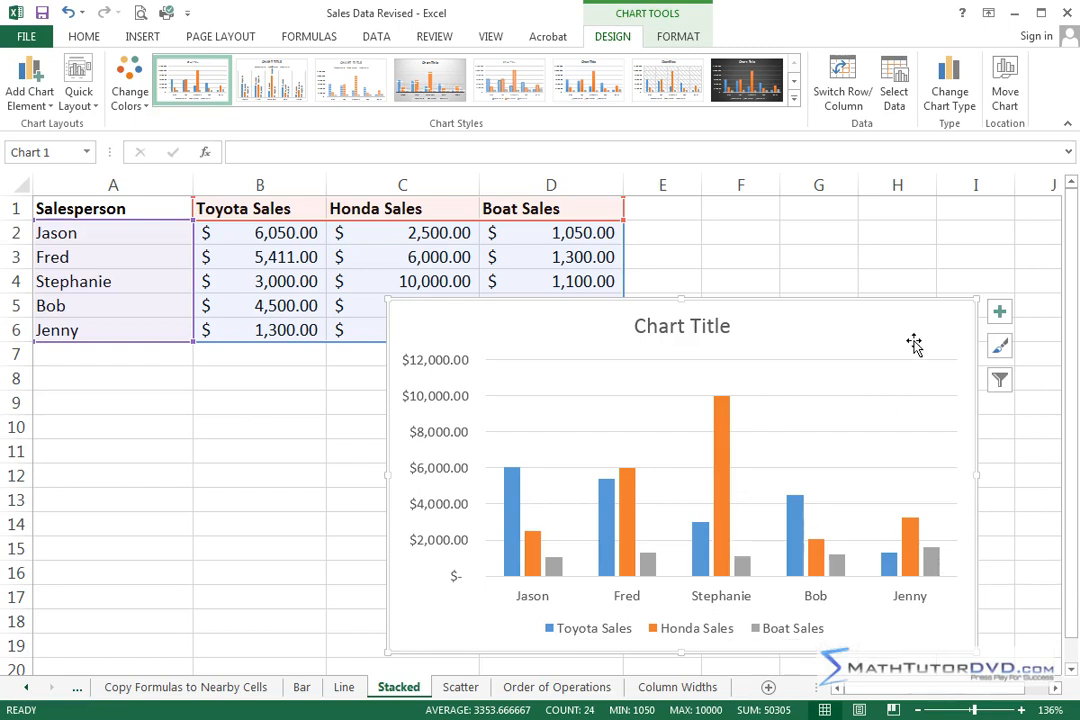
Step: Replace the chart with a 2-D Stacked Column chart of the same data and move it down to start at row 5
{"action": "key", "text": "Delete"}
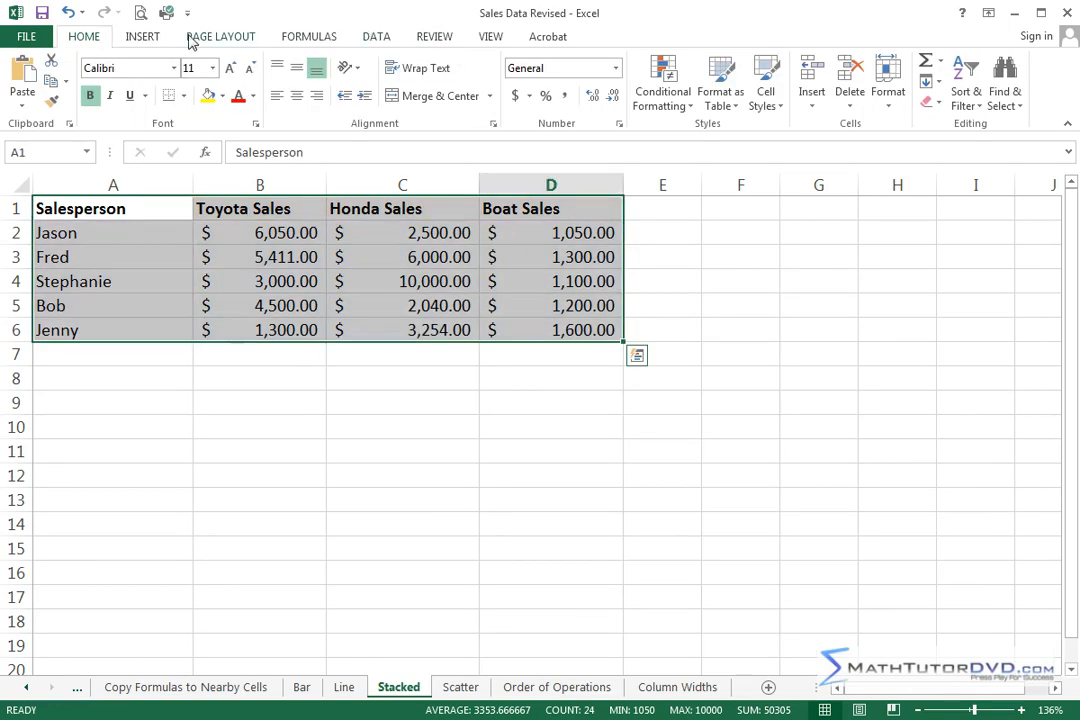
{"action": "left_click", "coordinate": [143, 36]}
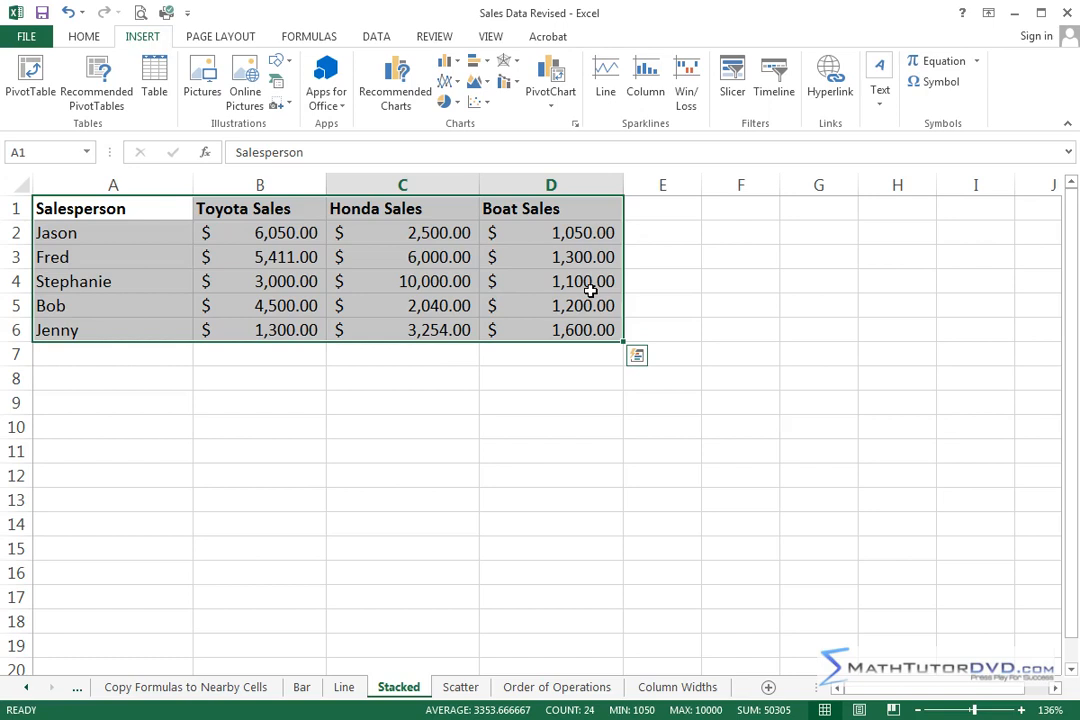
{"action": "left_click", "coordinate": [458, 64]}
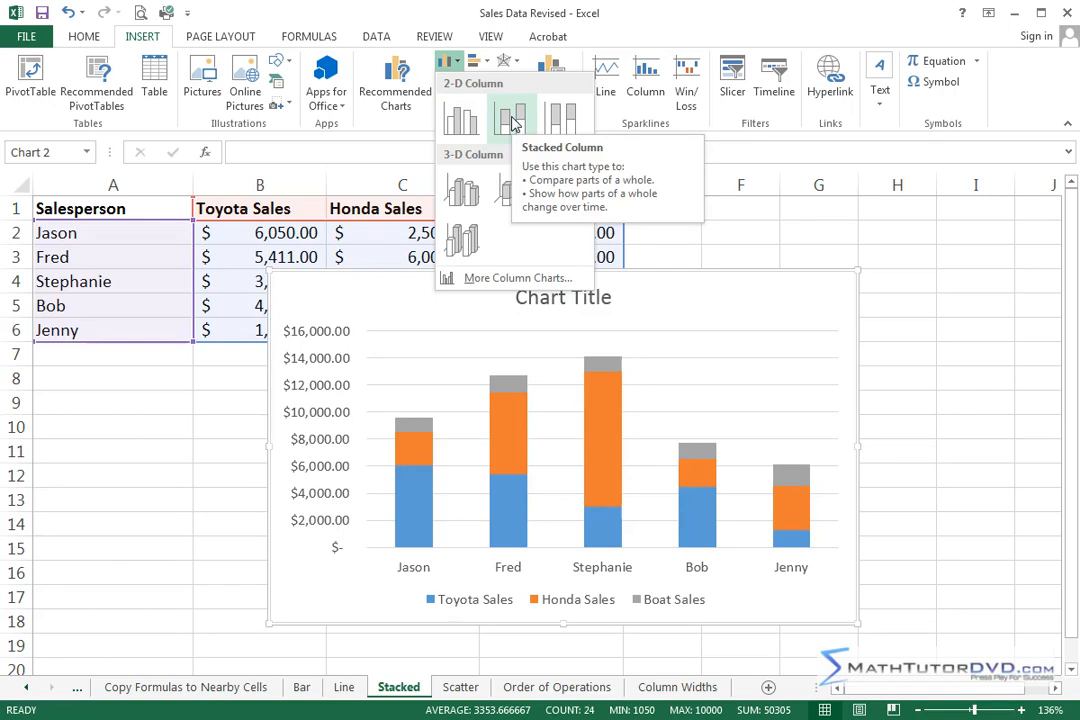
{"action": "left_click", "coordinate": [512, 122]}
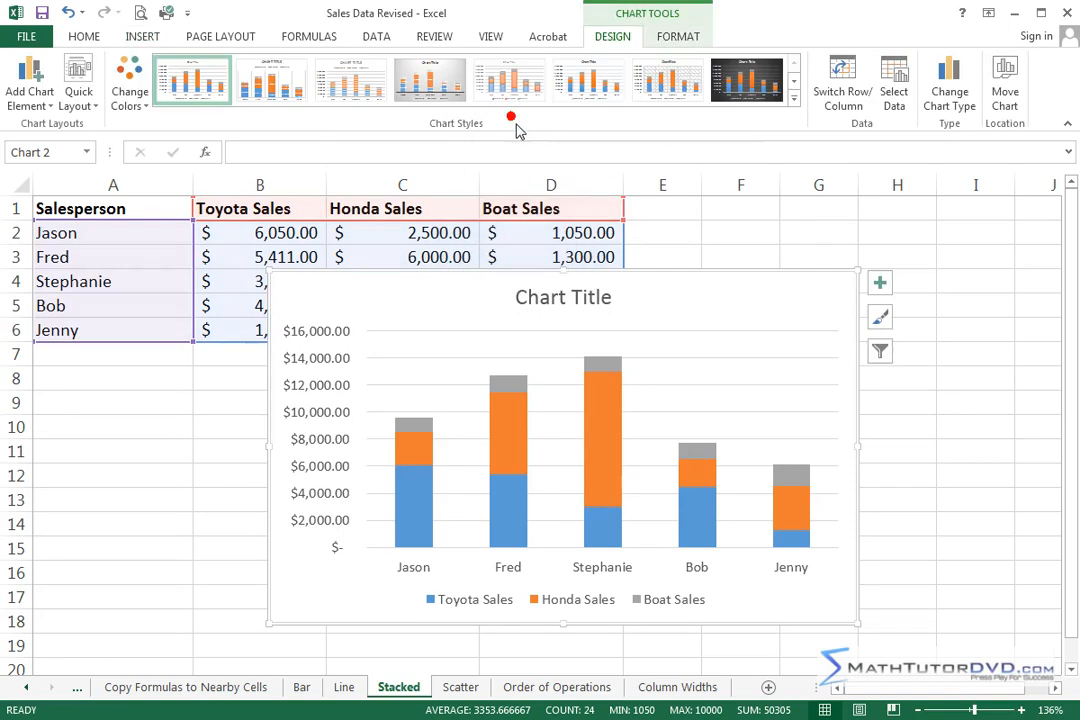
{"action": "left_click_drag", "start_coordinate": [699, 287], "coordinate": [812, 321]}
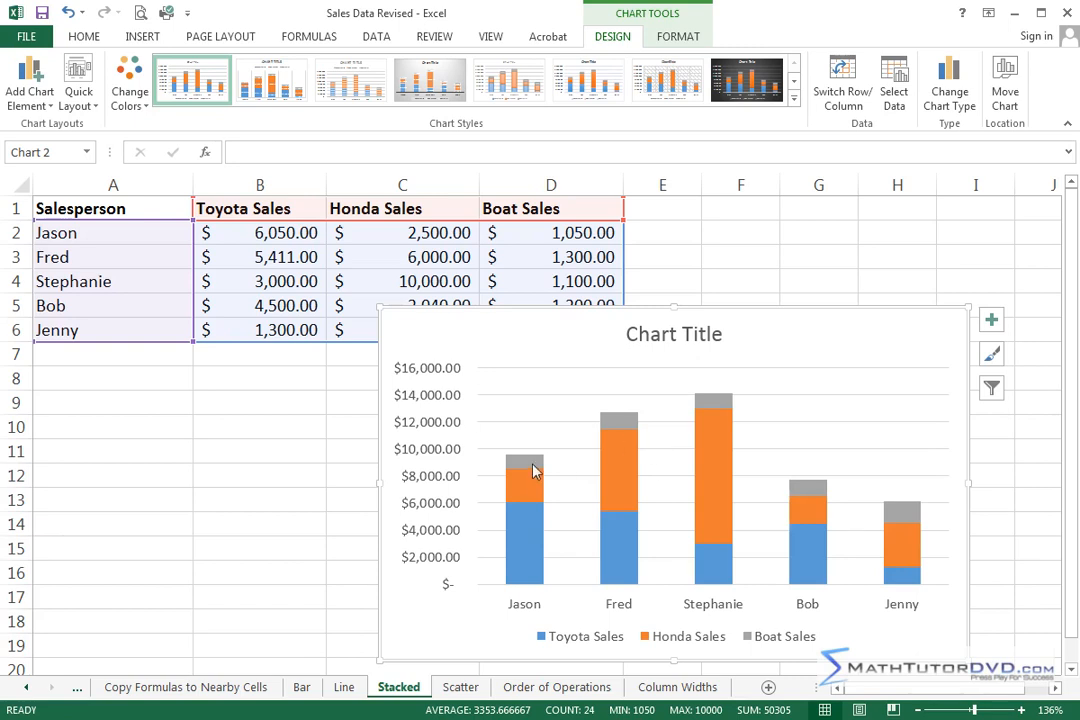
Step: Change the Stacked Column chart to the first Clustered Column variant, with the salespeople as categories
{"action": "mouse_move", "coordinate": [529, 463]}
{"action": "left_click", "coordinate": [949, 90]}
{"action": "left_click", "coordinate": [414, 184]}
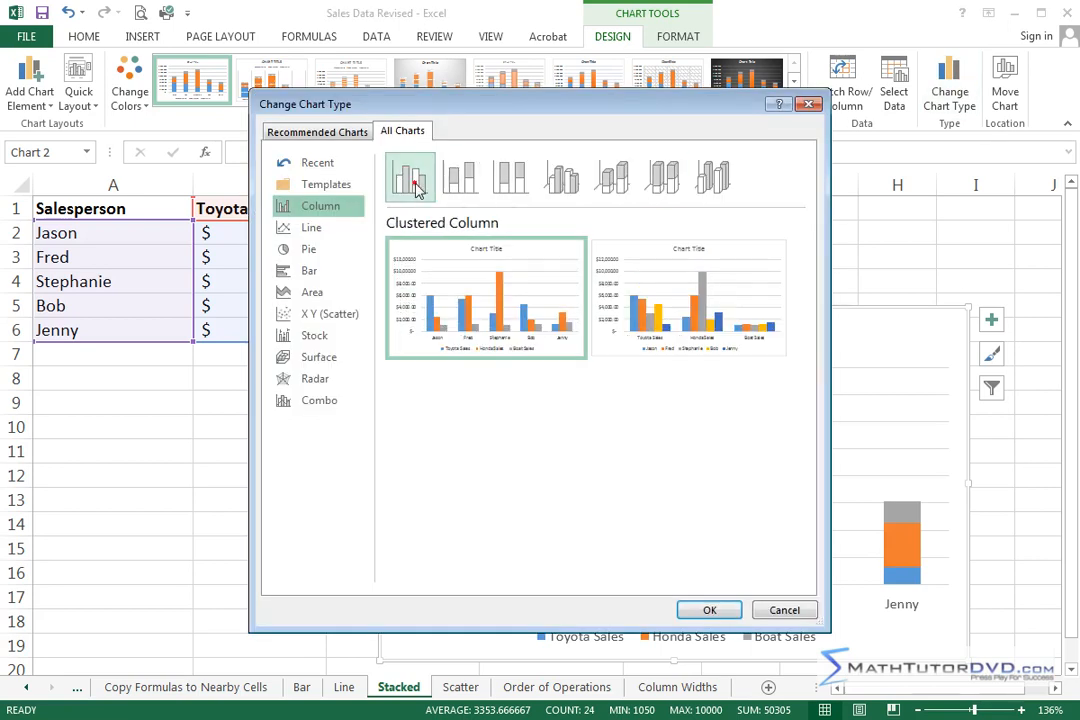
{"action": "left_click", "coordinate": [709, 610]}
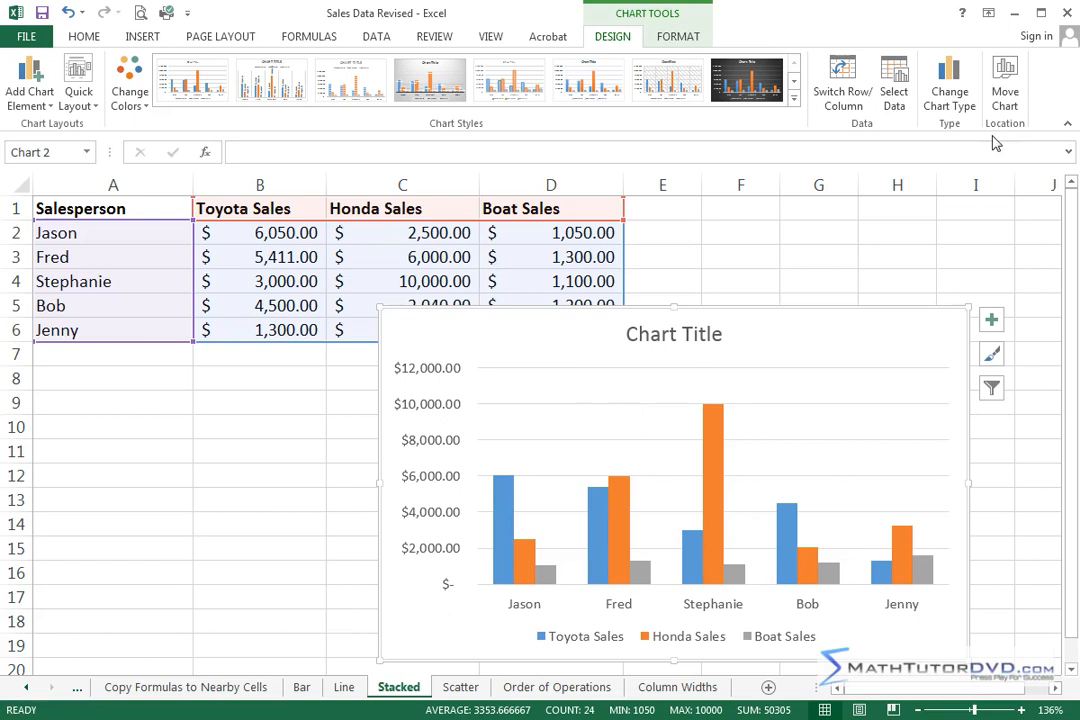
Step: Preview the other column chart types and change the chart to the first 3-D Clustered Column variant
{"action": "left_click", "coordinate": [949, 88]}
{"action": "mouse_move", "coordinate": [620, 320]}
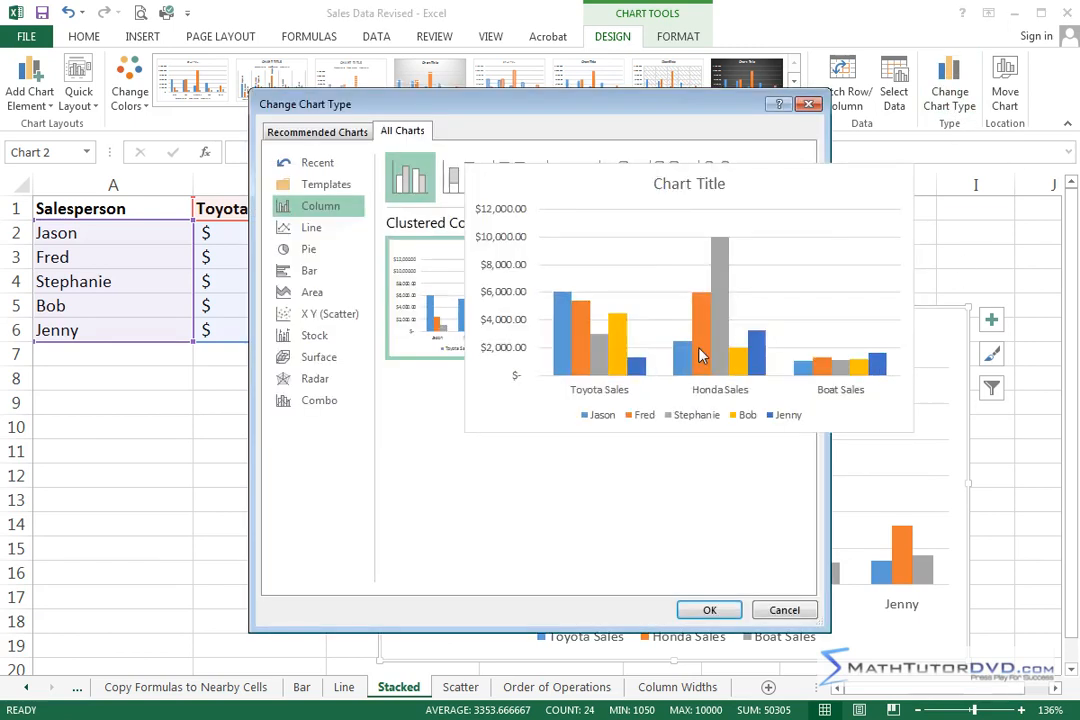
{"action": "left_click", "coordinate": [460, 185]}
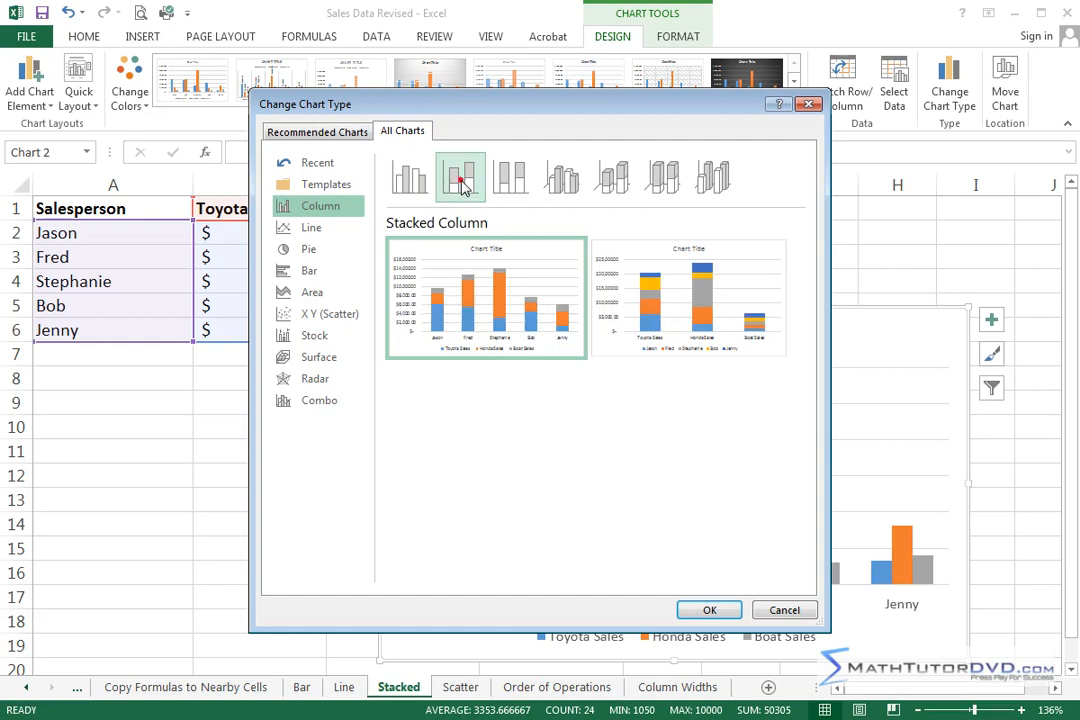
{"action": "left_click", "coordinate": [573, 188]}
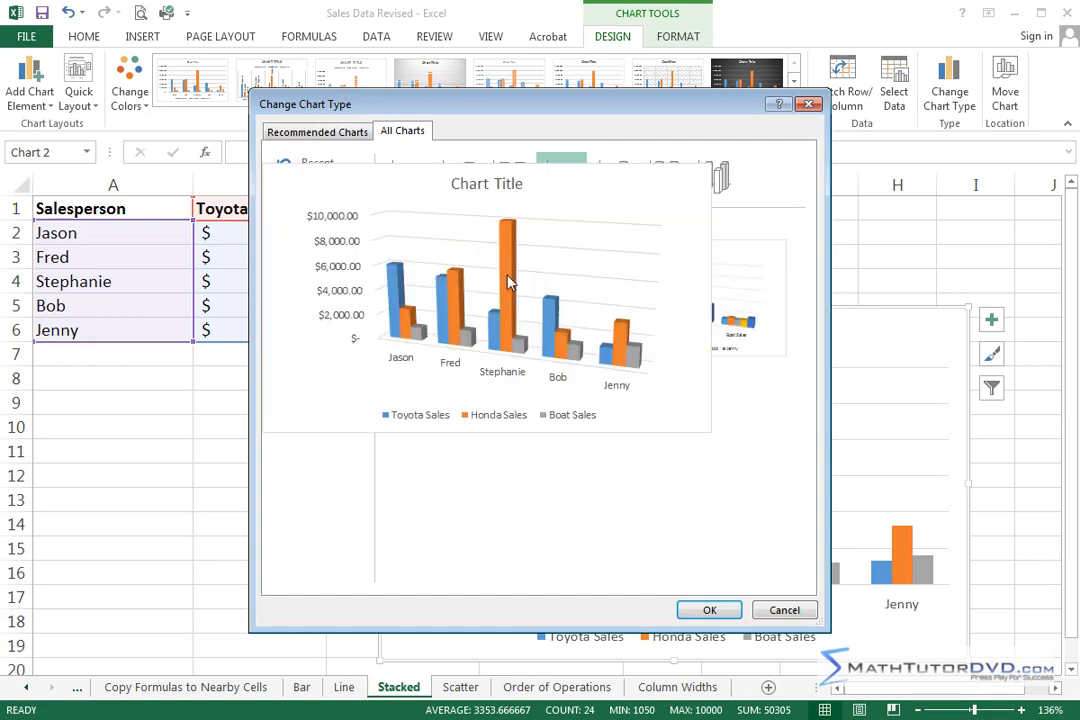
{"action": "left_click", "coordinate": [706, 612]}
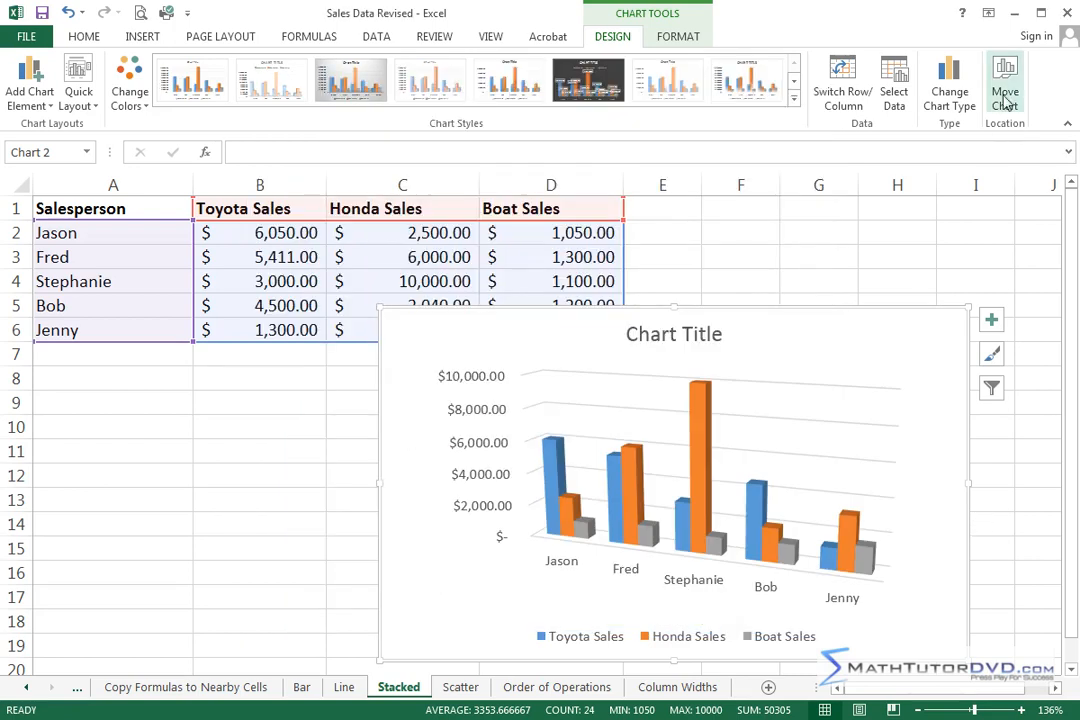
Step: Change the chart to the first 3-D Stacked Column variant, and delete the chart
{"action": "left_click", "coordinate": [949, 92]}
{"action": "left_click", "coordinate": [620, 182]}
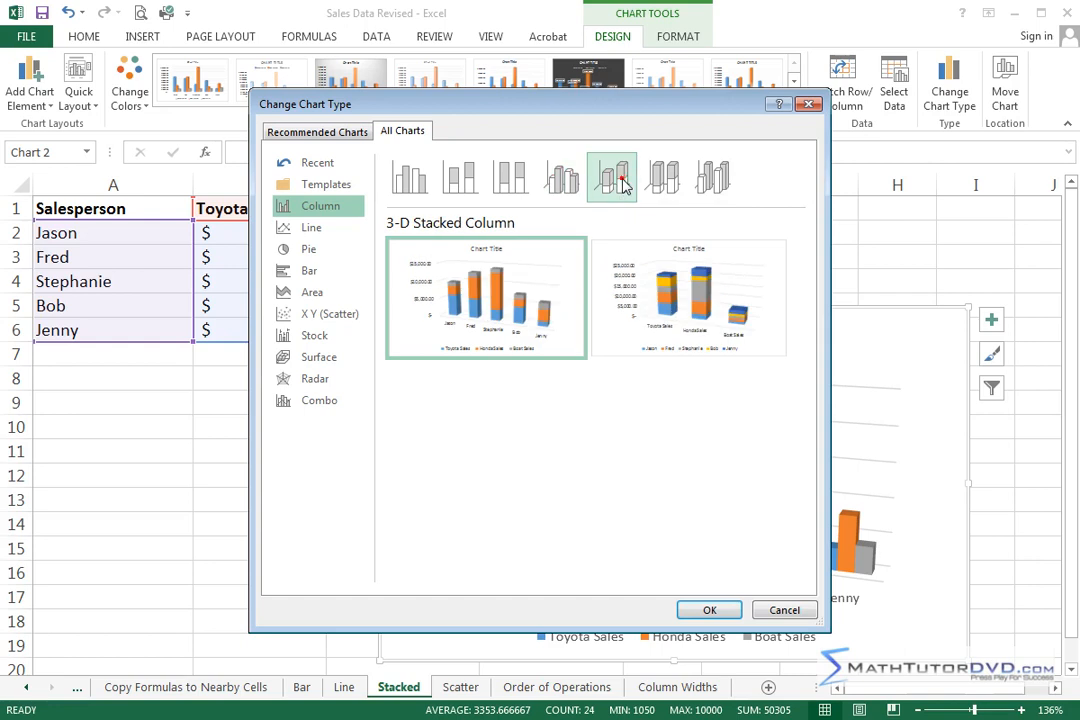
{"action": "left_click", "coordinate": [706, 610]}
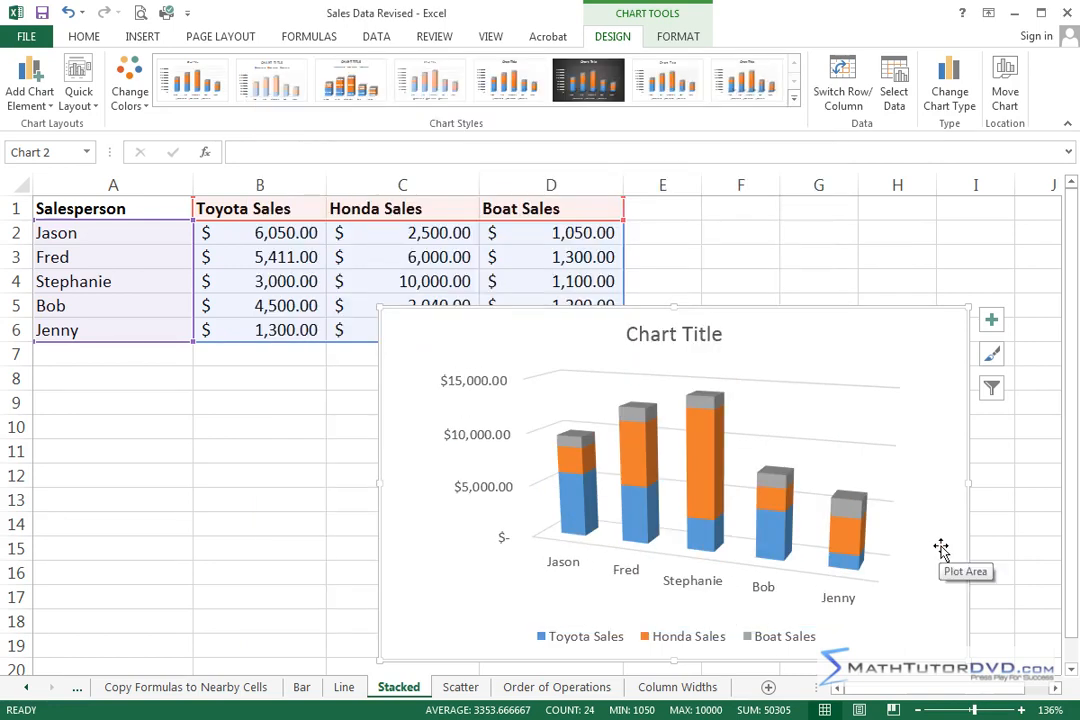
{"action": "left_click", "coordinate": [942, 385]}
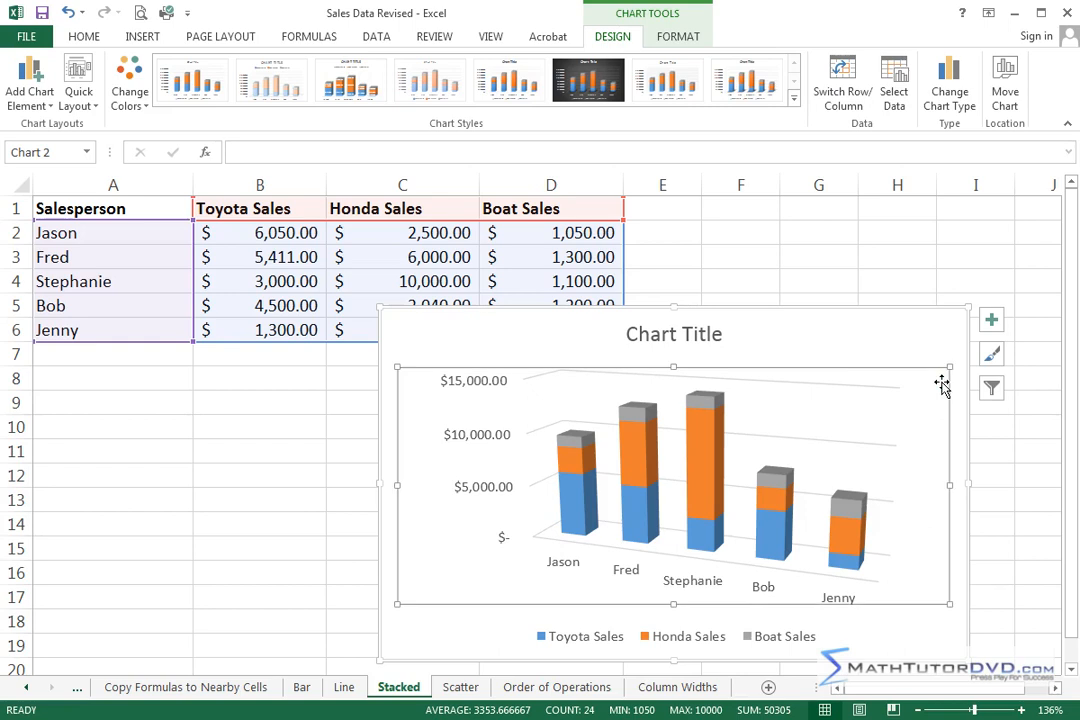
{"action": "left_click", "coordinate": [947, 325]}
{"action": "key", "text": "Delete"}
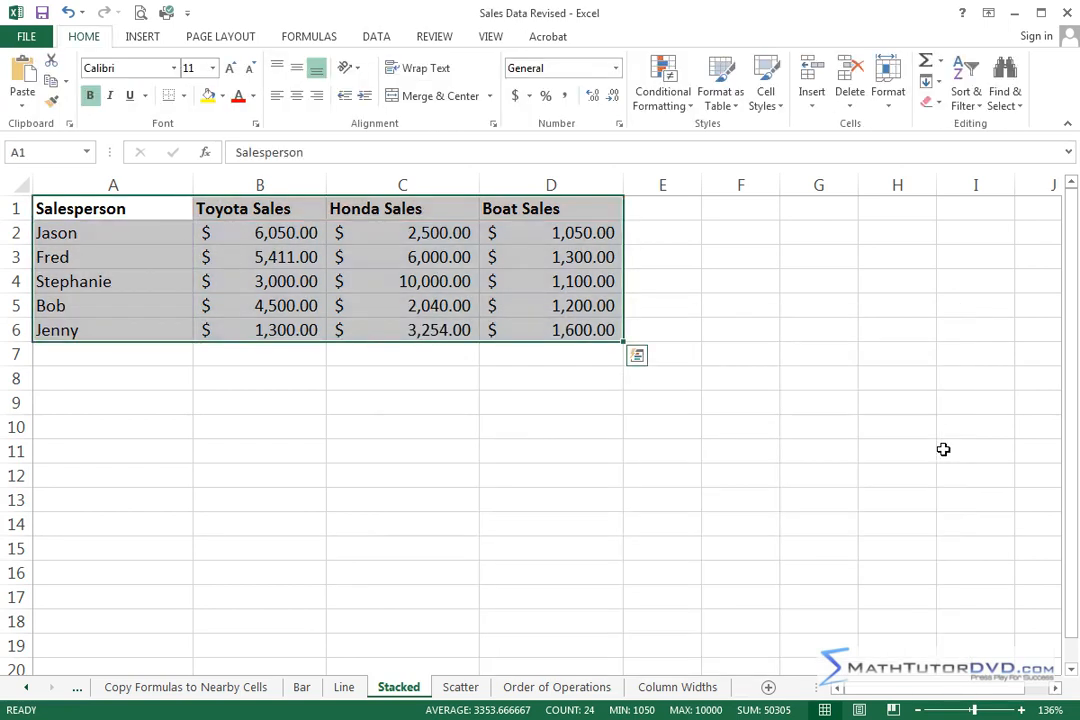
{"action": "left_click", "coordinate": [656, 428]}
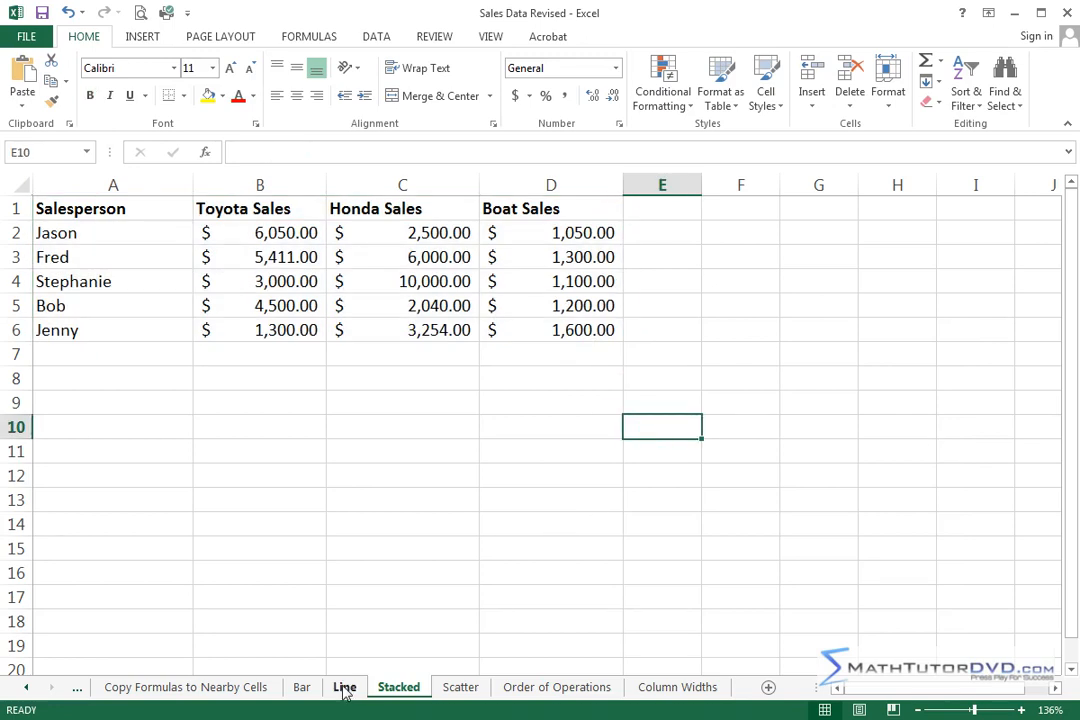
Step: Open the Line sheet, enlarge it to 136%, and examine the Date and Sick Employees columns in rows 2 to 12
{"action": "left_click", "coordinate": [344, 688]}
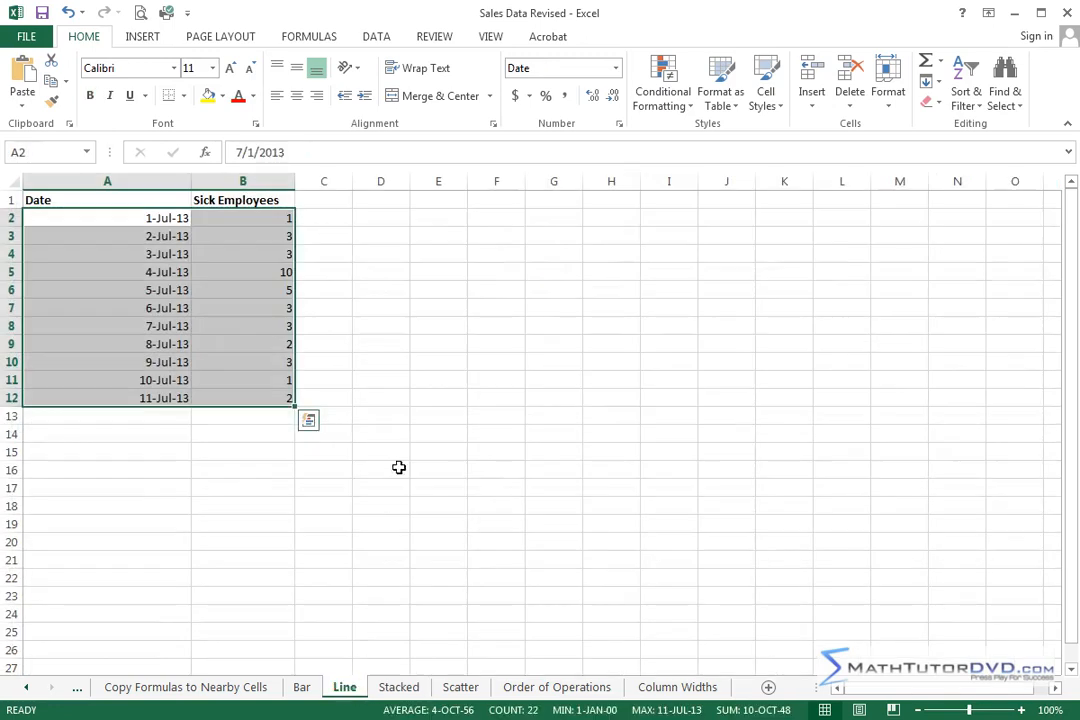
{"action": "left_click", "coordinate": [390, 416]}
{"action": "left_click_drag", "start_coordinate": [969, 712], "coordinate": [975, 712]}
{"action": "left_click", "coordinate": [429, 479]}
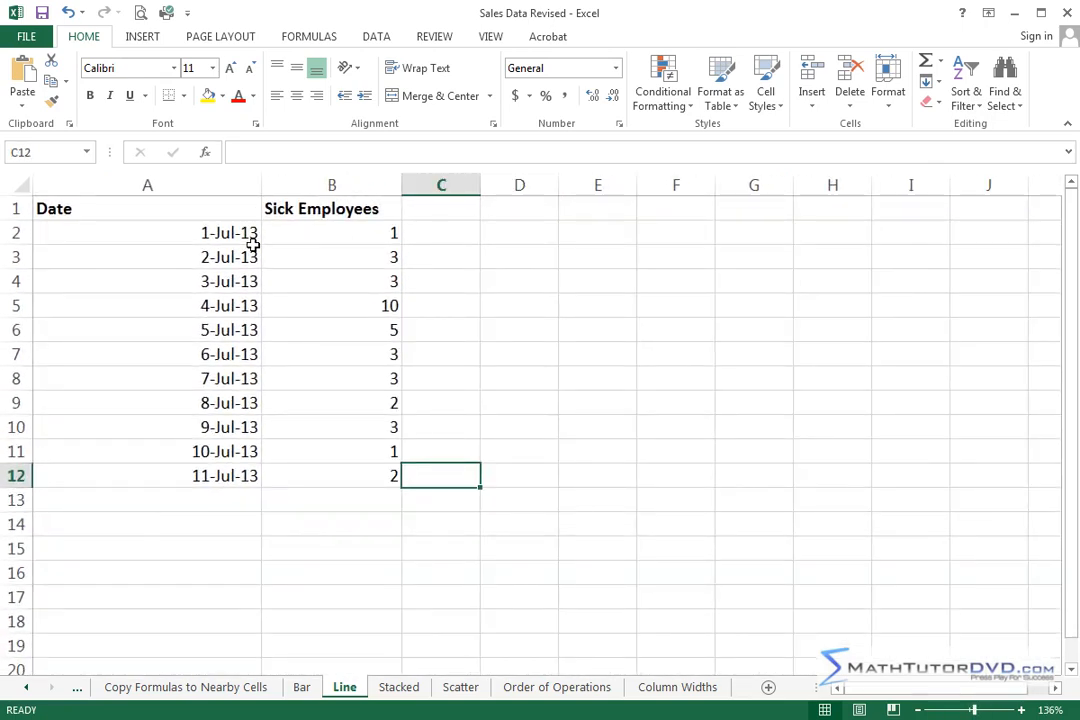
{"action": "left_click_drag", "start_coordinate": [229, 233], "coordinate": [224, 472]}
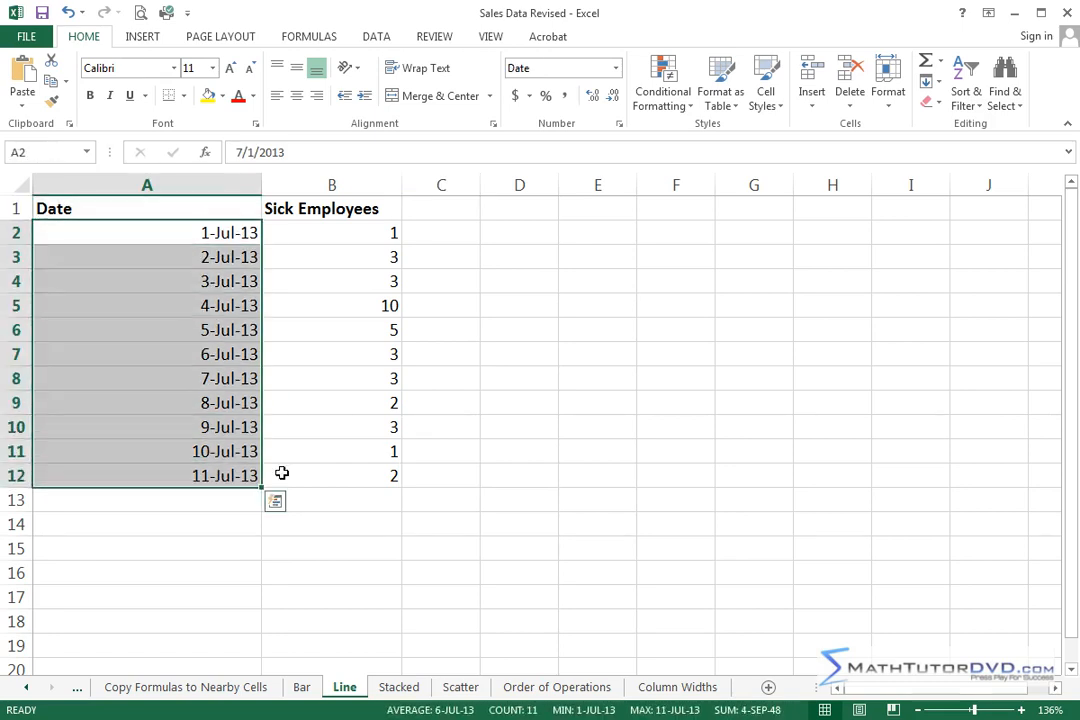
{"action": "left_click", "coordinate": [451, 468]}
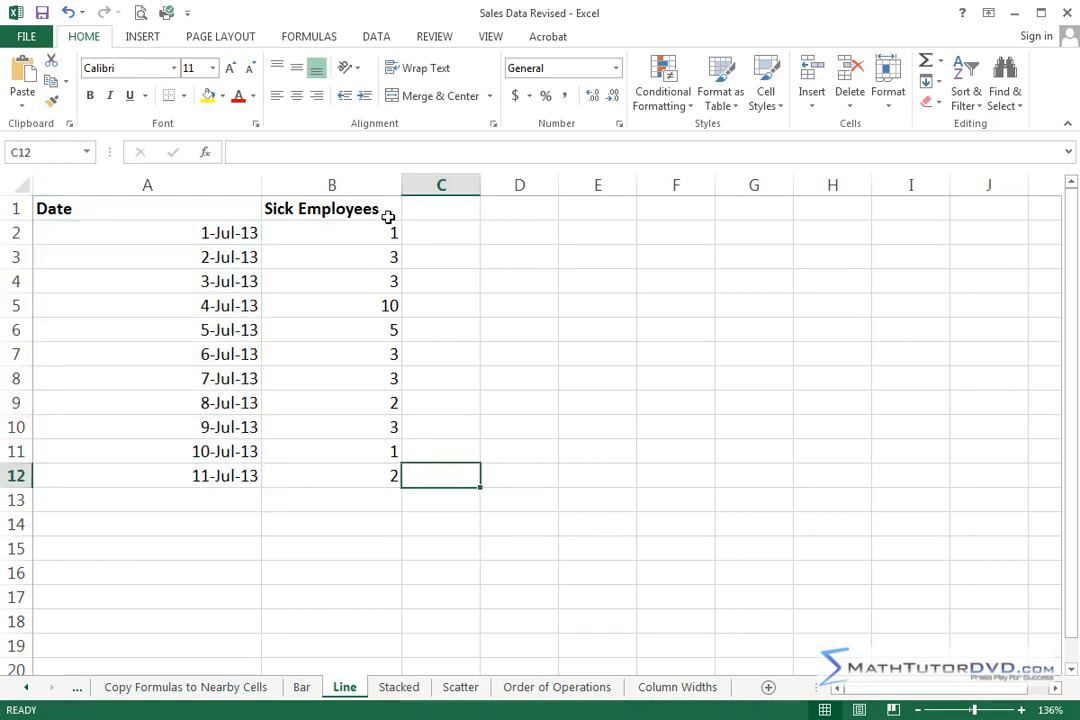
{"action": "left_click_drag", "start_coordinate": [376, 231], "coordinate": [362, 472]}
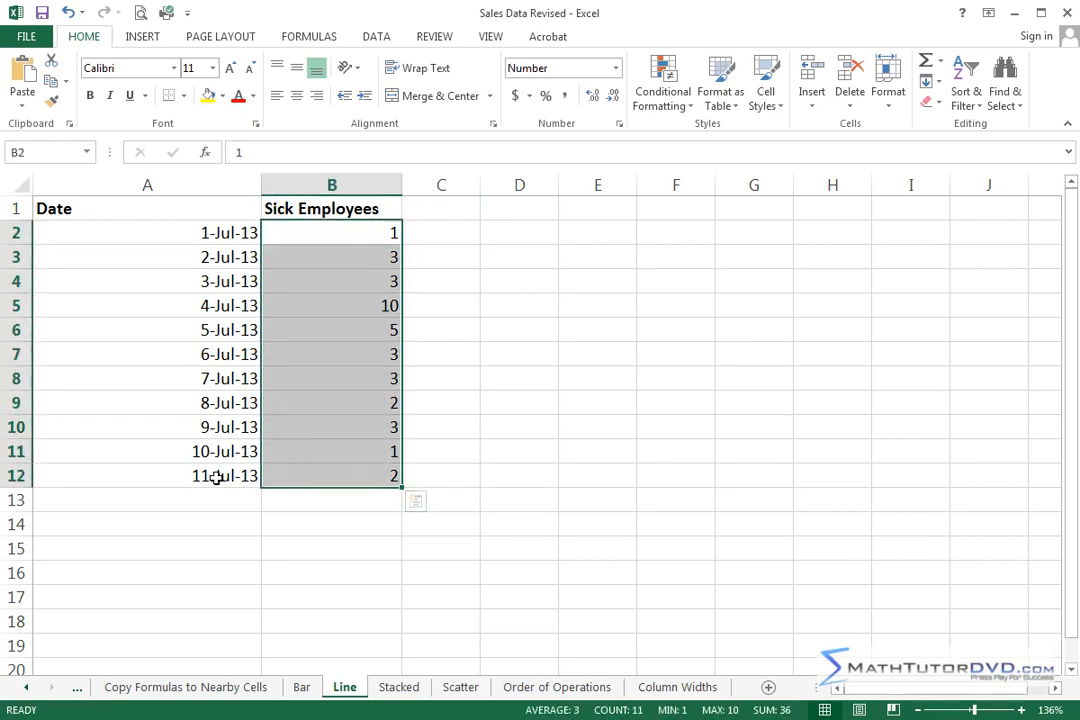
{"action": "left_click", "coordinate": [364, 477]}
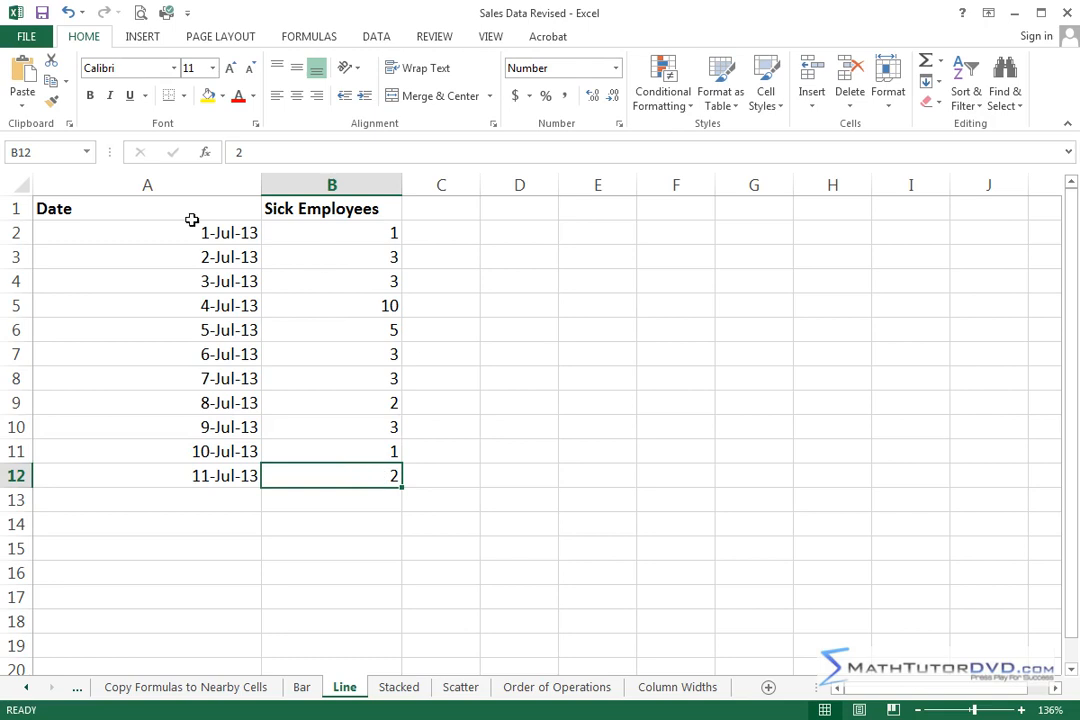
Step: Preview the recommended charts for A1:B12, insert the Line chart of Sick Employees by Date, and place it beside the data
{"action": "left_click_drag", "start_coordinate": [115, 208], "coordinate": [330, 468]}
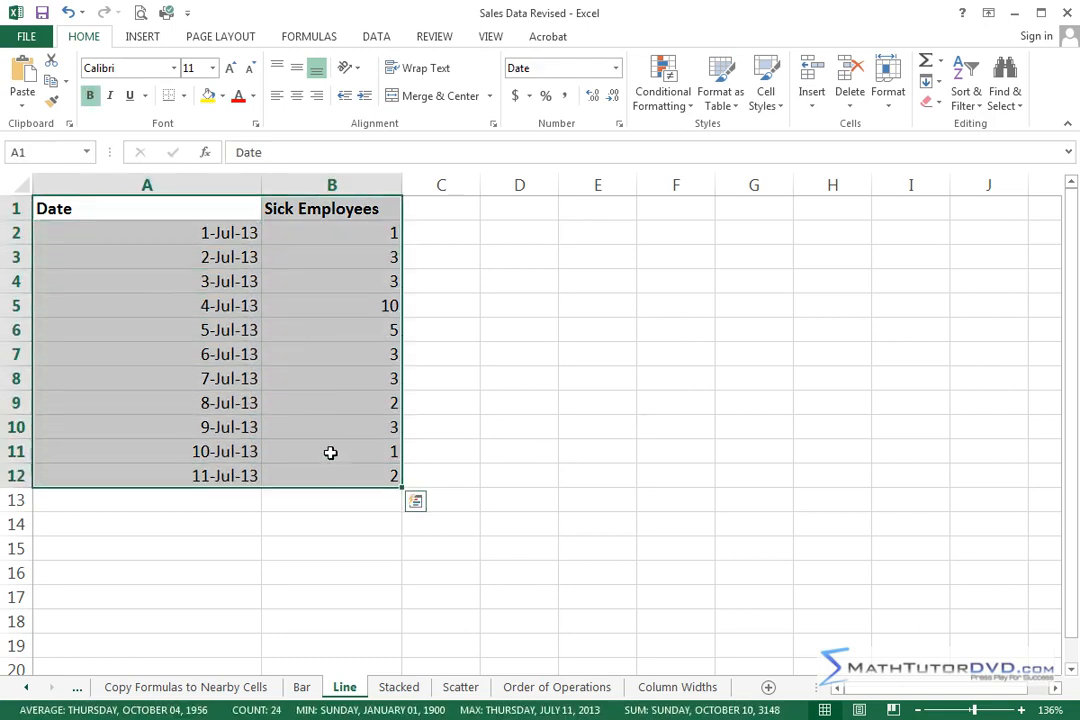
{"action": "left_click", "coordinate": [145, 36]}
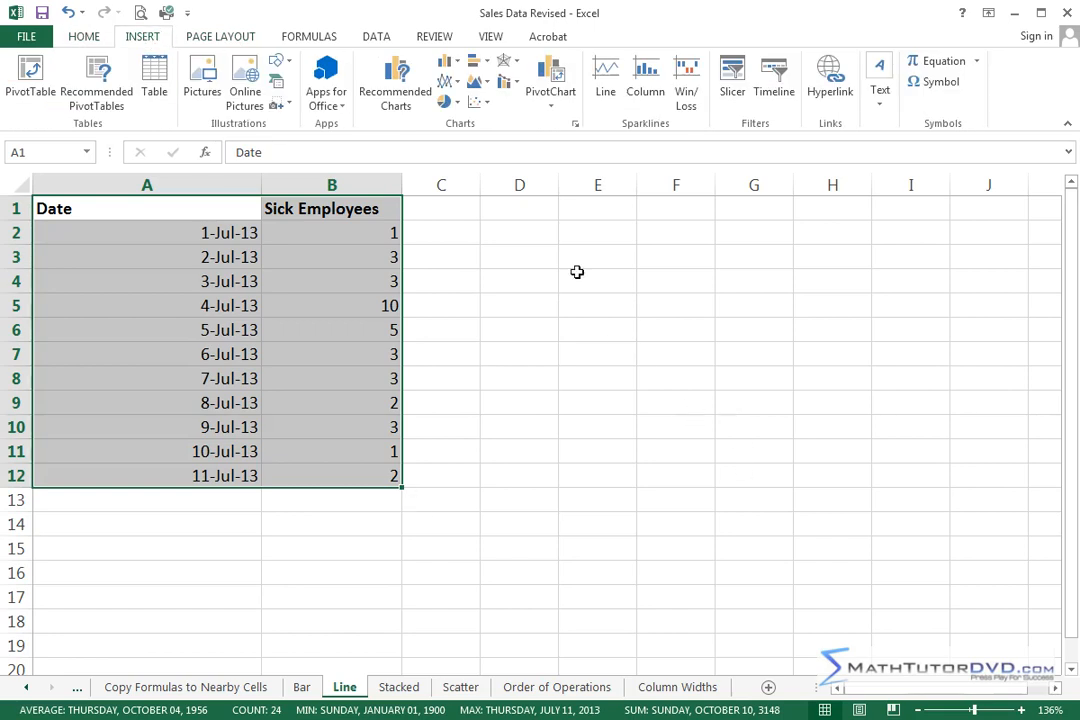
{"action": "left_click", "coordinate": [397, 78]}
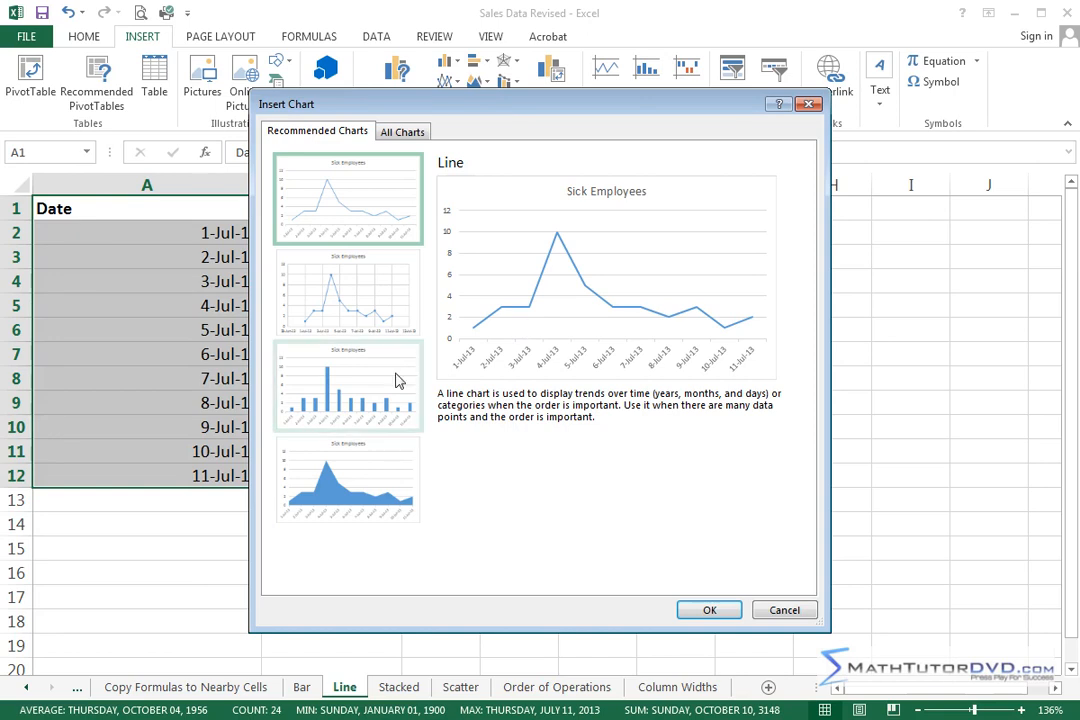
{"action": "left_click", "coordinate": [363, 381]}
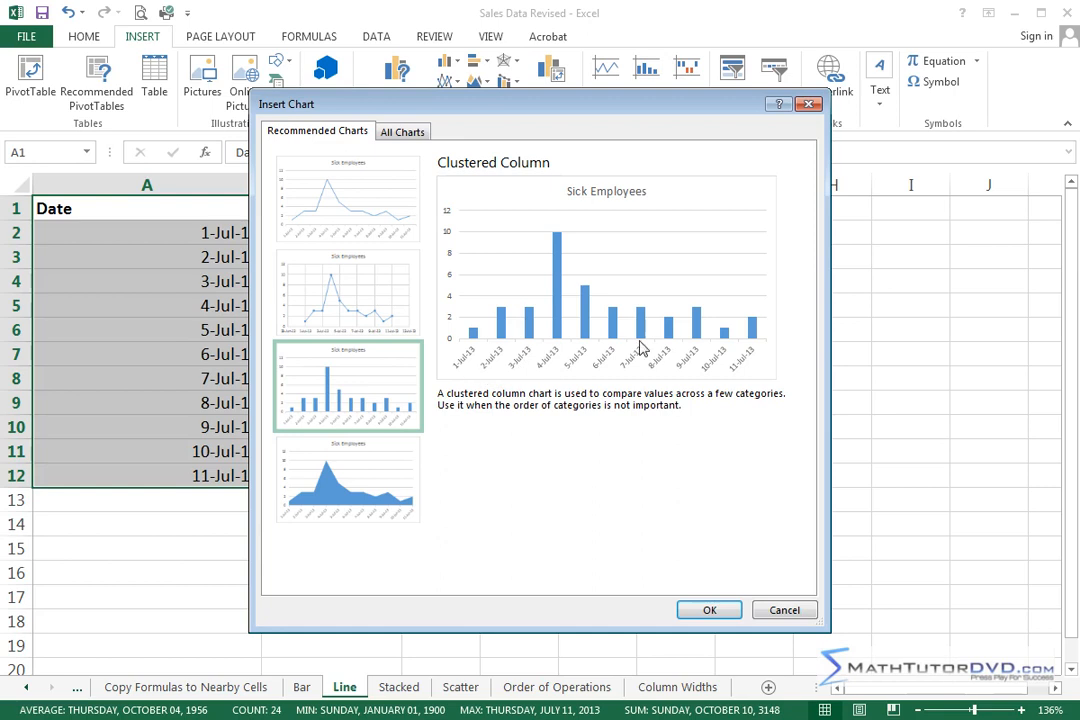
{"action": "left_click", "coordinate": [373, 299]}
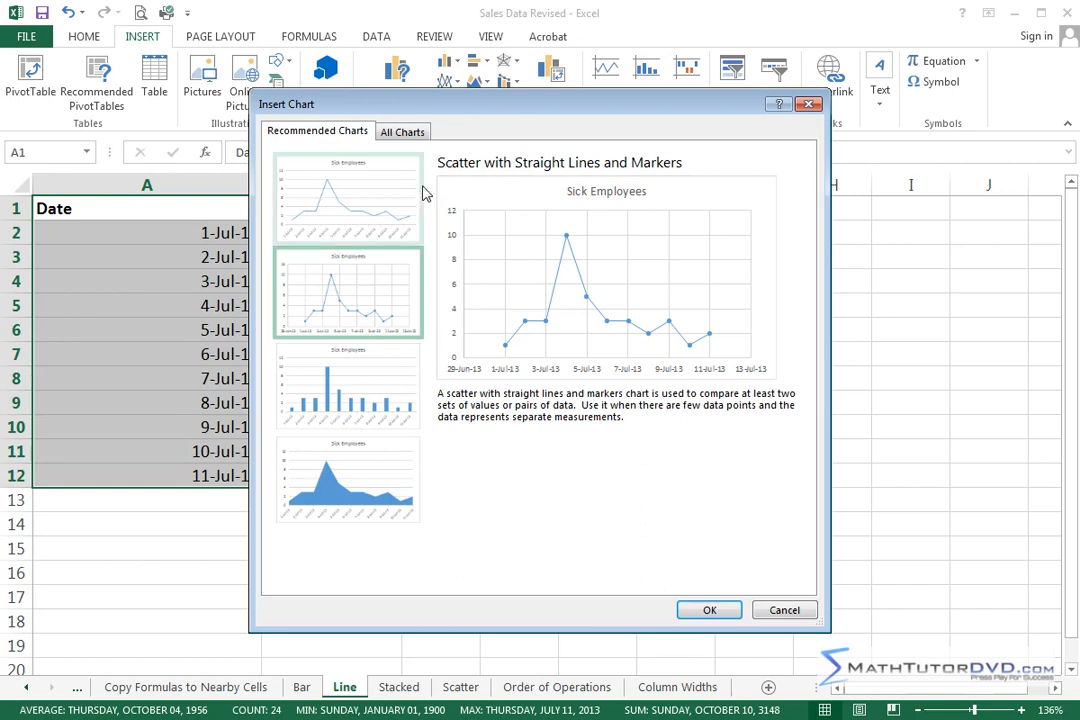
{"action": "left_click", "coordinate": [340, 182]}
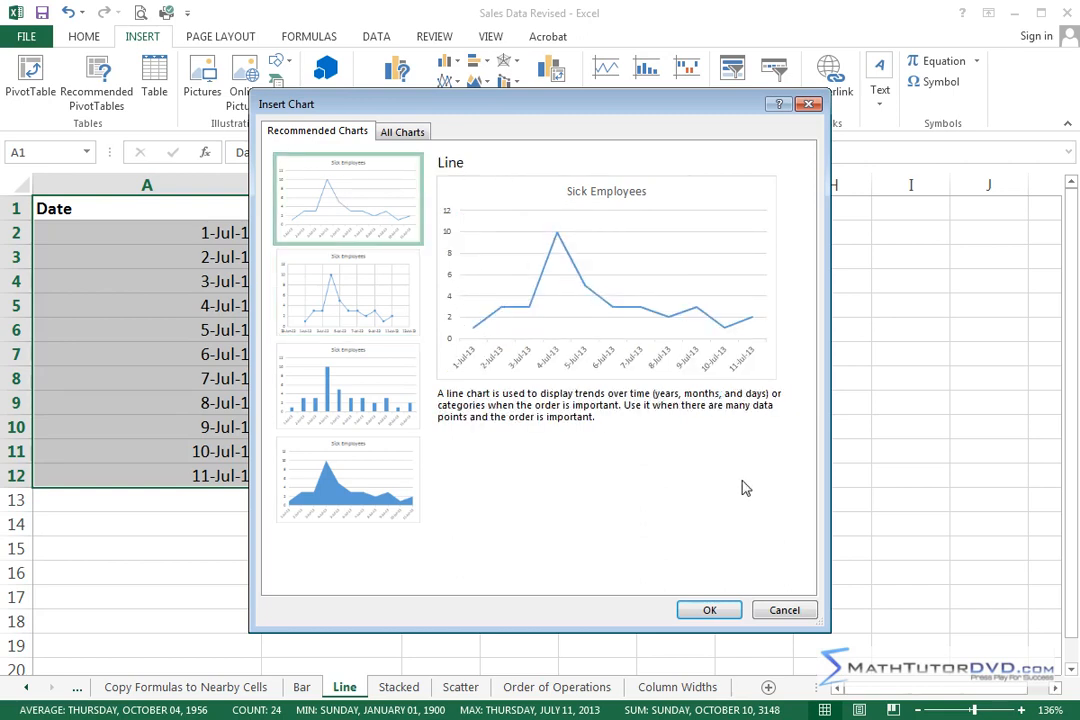
{"action": "left_click", "coordinate": [716, 612]}
{"action": "left_click_drag", "start_coordinate": [810, 294], "coordinate": [960, 343]}
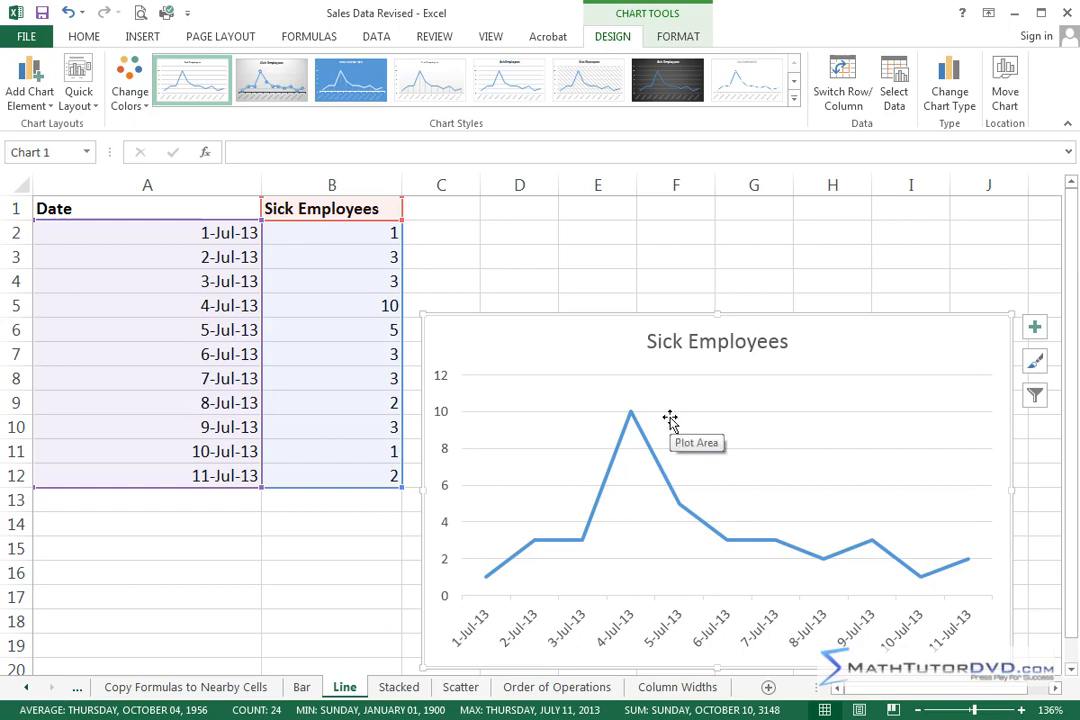
Step: Delete the Sick Employees line chart
{"action": "mouse_move", "coordinate": [632, 430]}
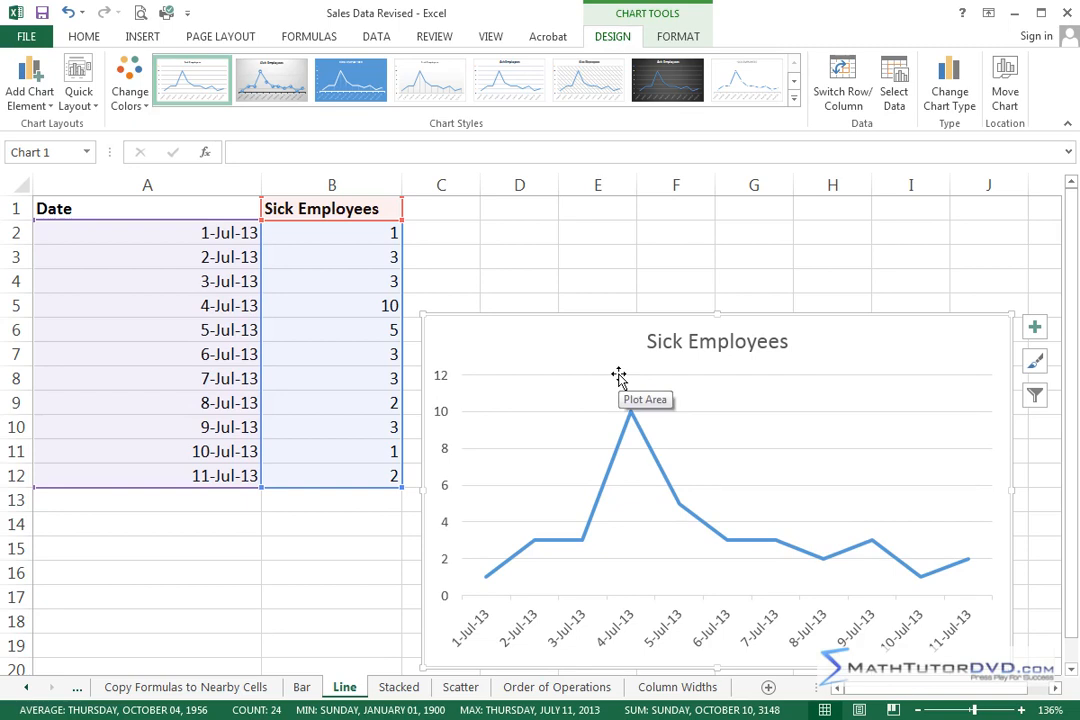
{"action": "left_click", "coordinate": [963, 328]}
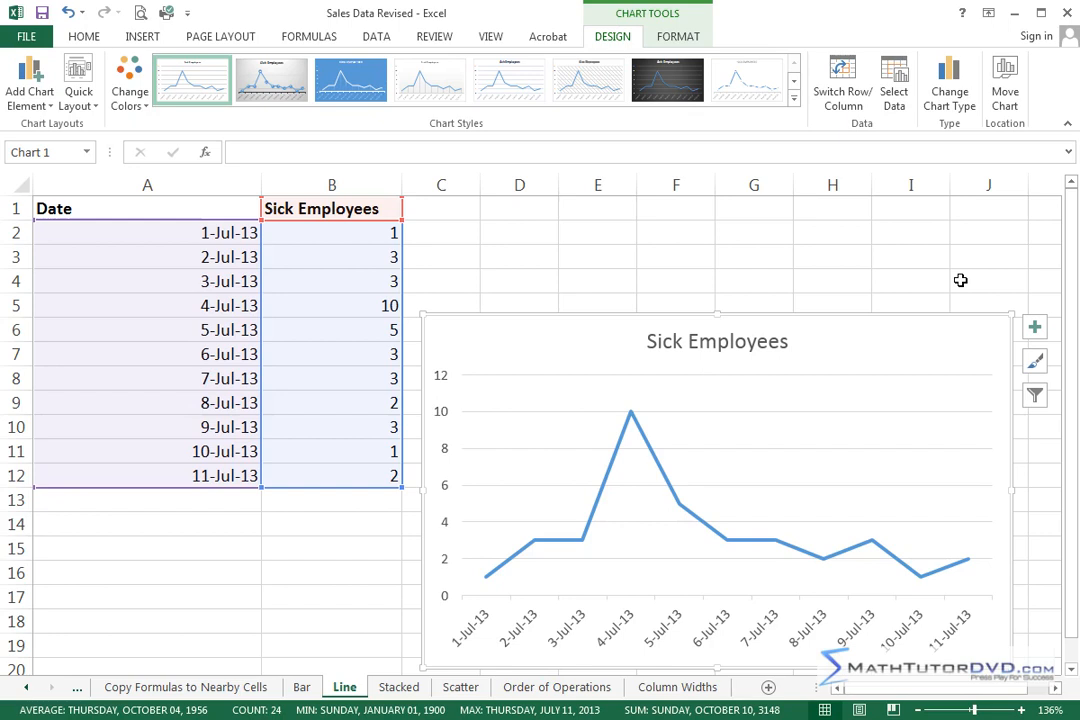
{"action": "key", "text": "Delete"}
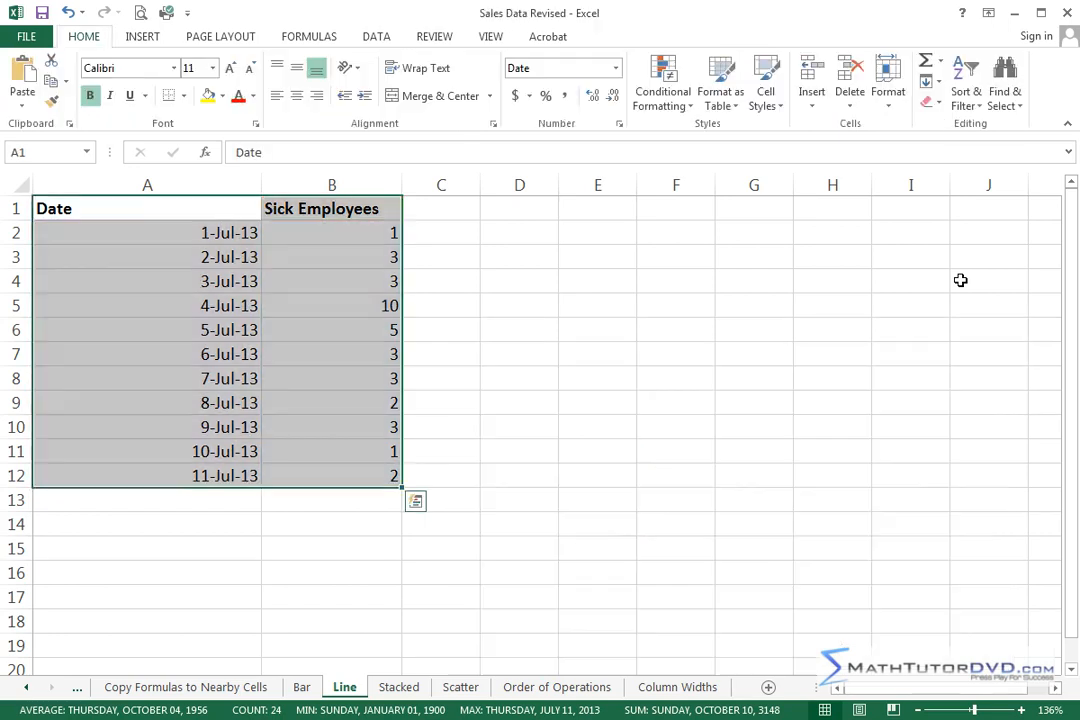
Step: Open the Scatter sheet and enlarge it to 112%
{"action": "left_click", "coordinate": [460, 687]}
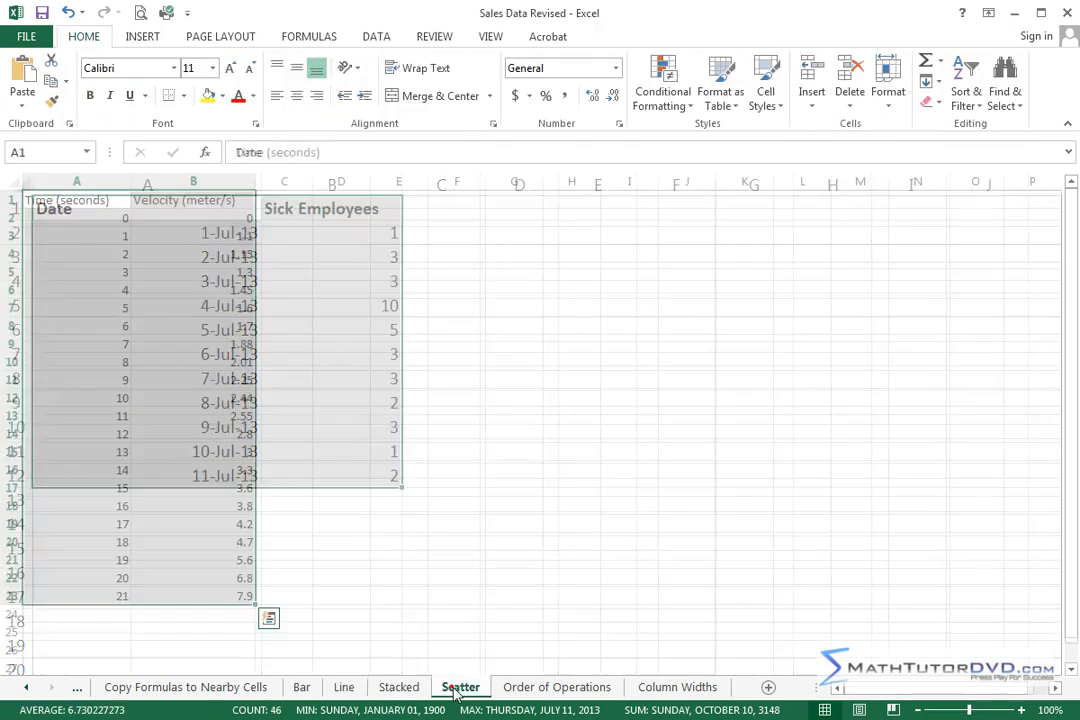
{"action": "left_click", "coordinate": [571, 522]}
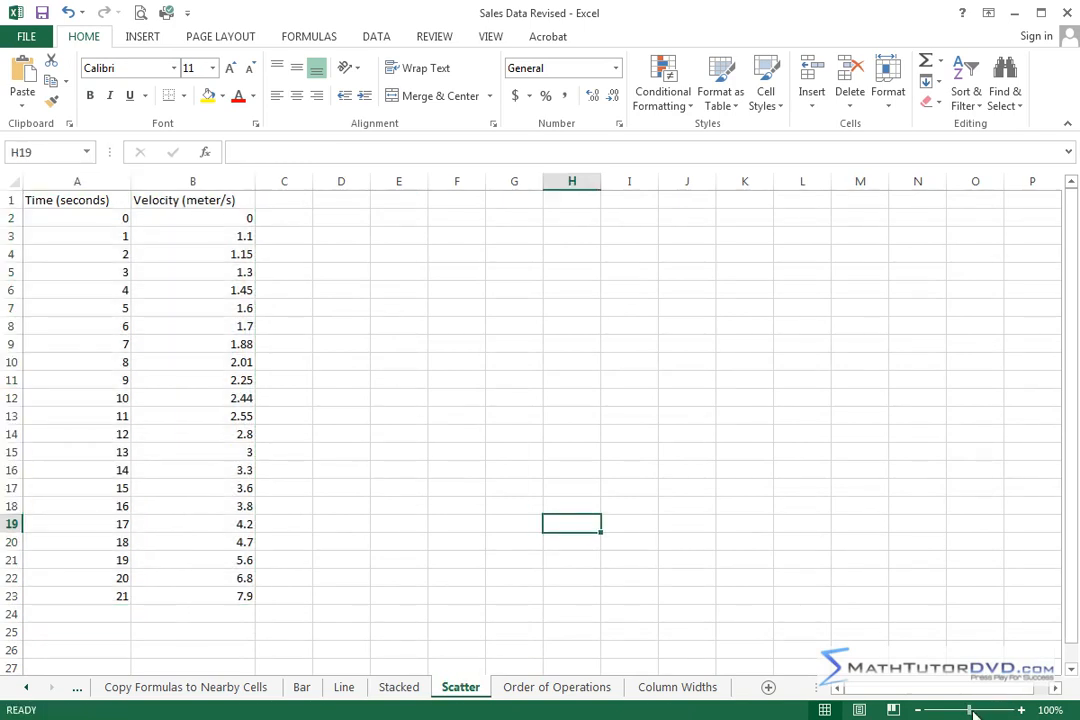
{"action": "left_click_drag", "start_coordinate": [970, 712], "coordinate": [971, 712]}
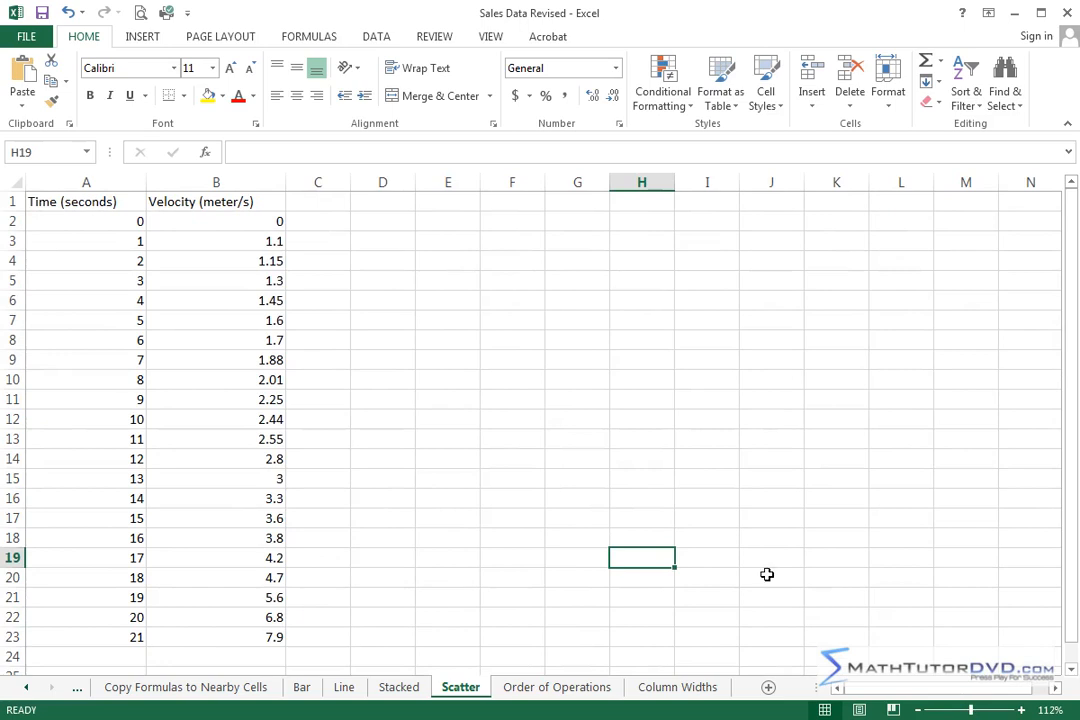
{"action": "left_click", "coordinate": [447, 418]}
Step: Make the Time (seconds) and Velocity (meter/s) headers in A1:B1 bold
{"action": "left_click_drag", "start_coordinate": [87, 203], "coordinate": [201, 210]}
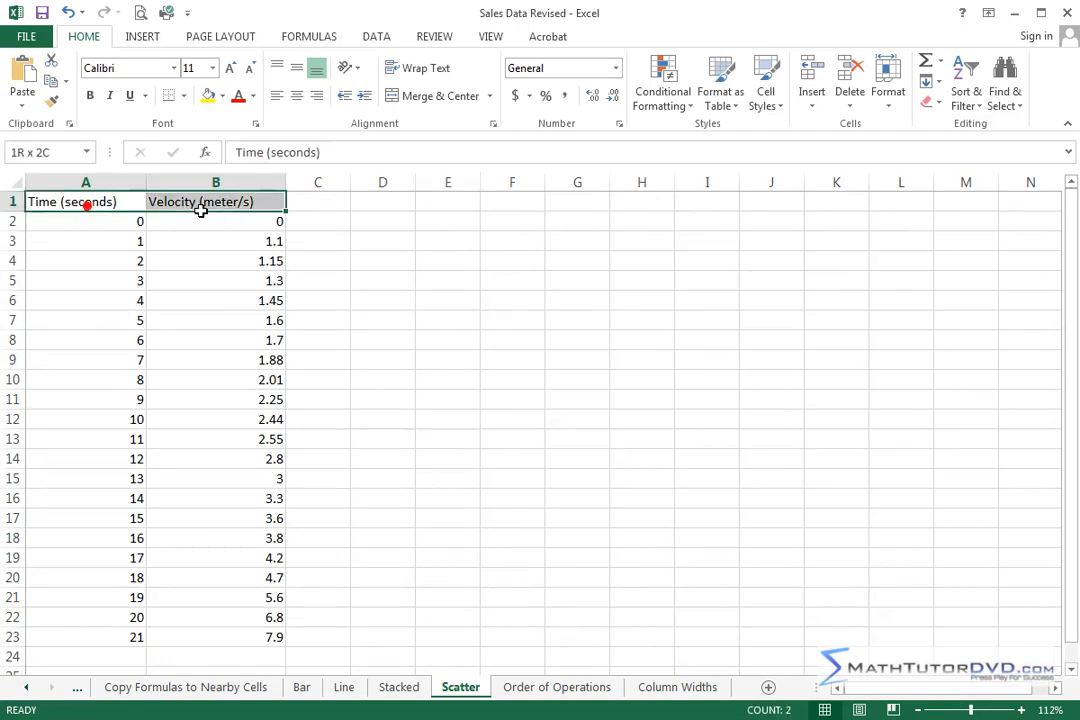
{"action": "left_click", "coordinate": [89, 95]}
{"action": "left_click_drag", "start_coordinate": [512, 399], "coordinate": [447, 399]}
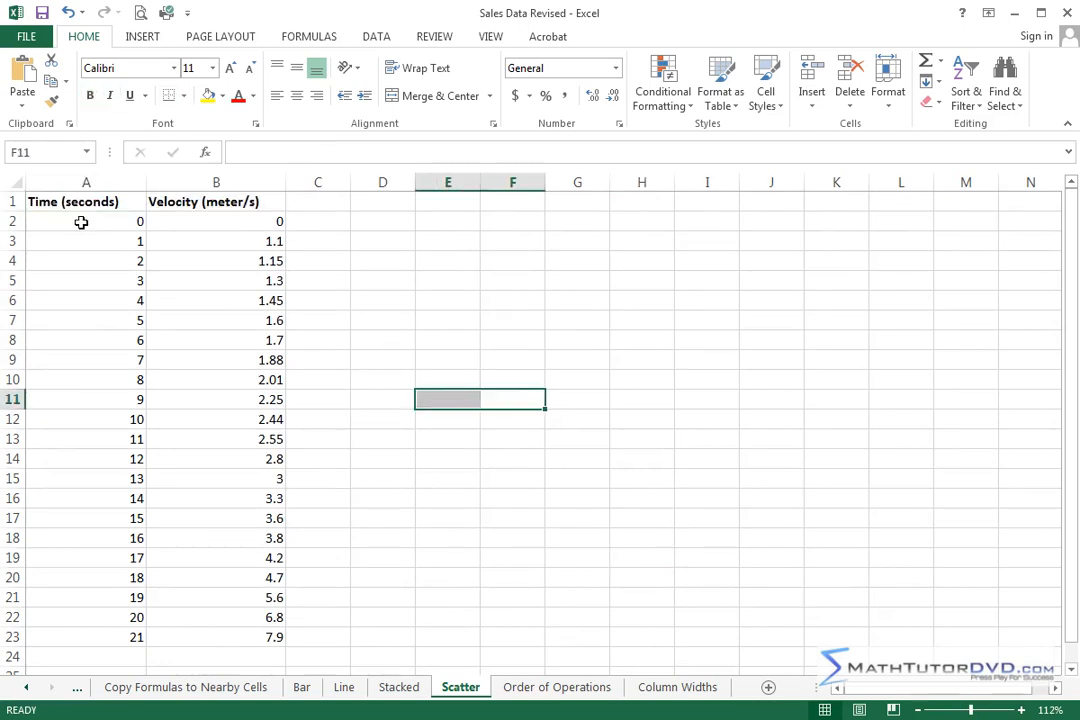
Step: Examine how the velocity values in column B relate to the time values in column A, in rows 2 to 23
{"action": "left_click_drag", "start_coordinate": [89, 219], "coordinate": [106, 638]}
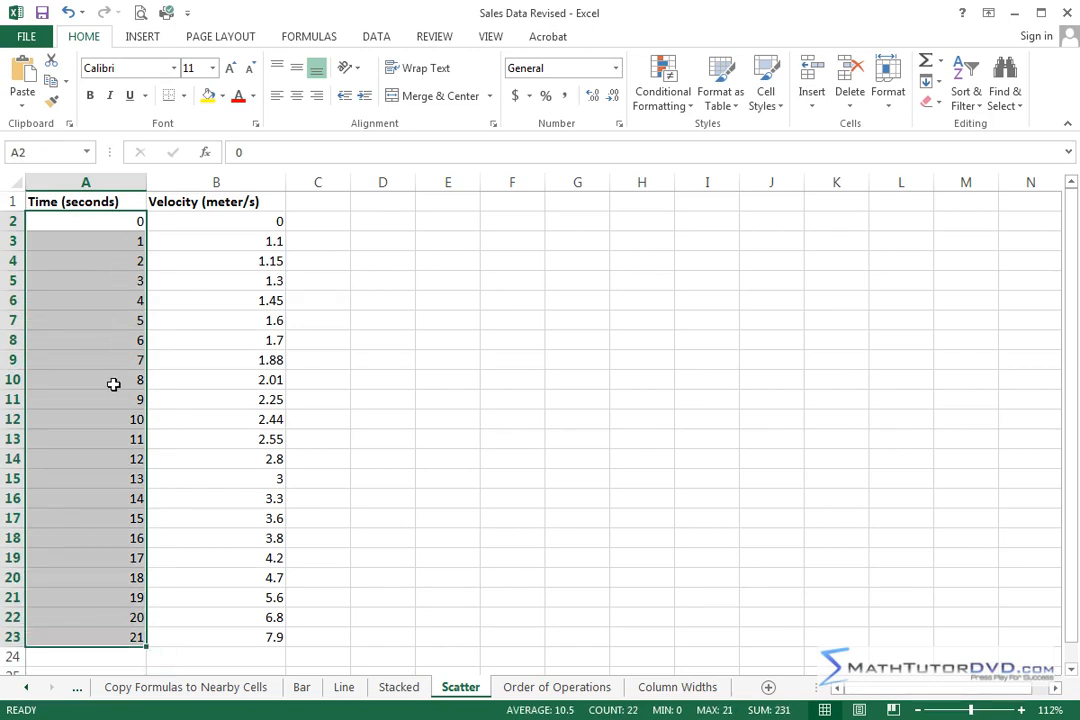
{"action": "left_click", "coordinate": [240, 222]}
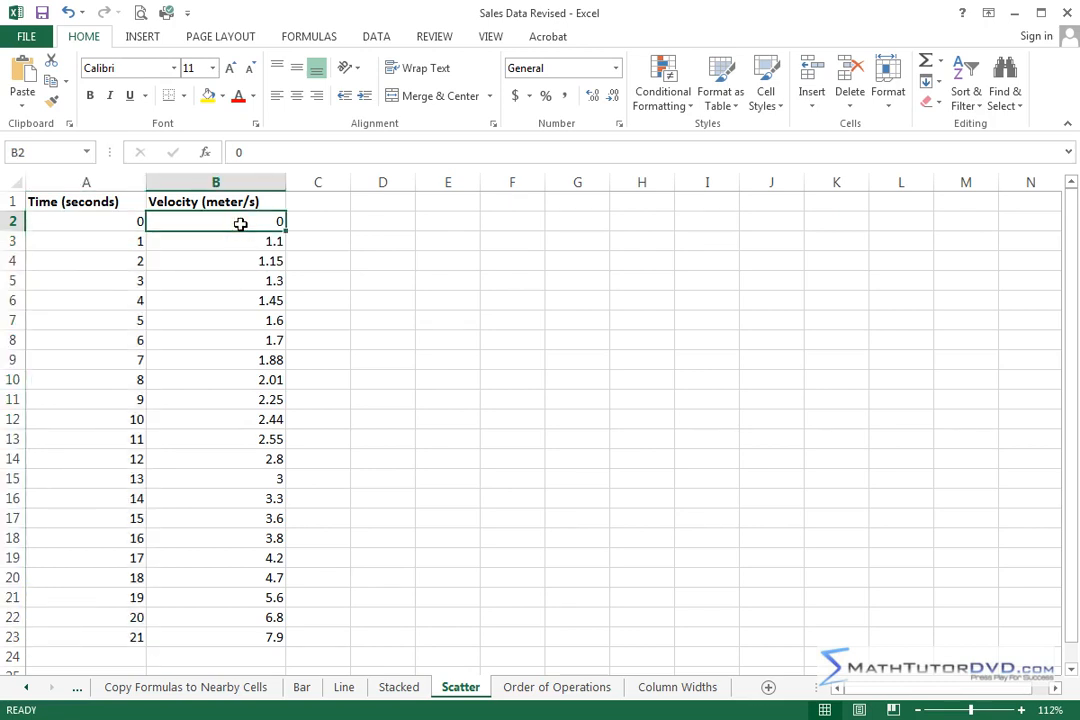
{"action": "left_click", "coordinate": [120, 222]}
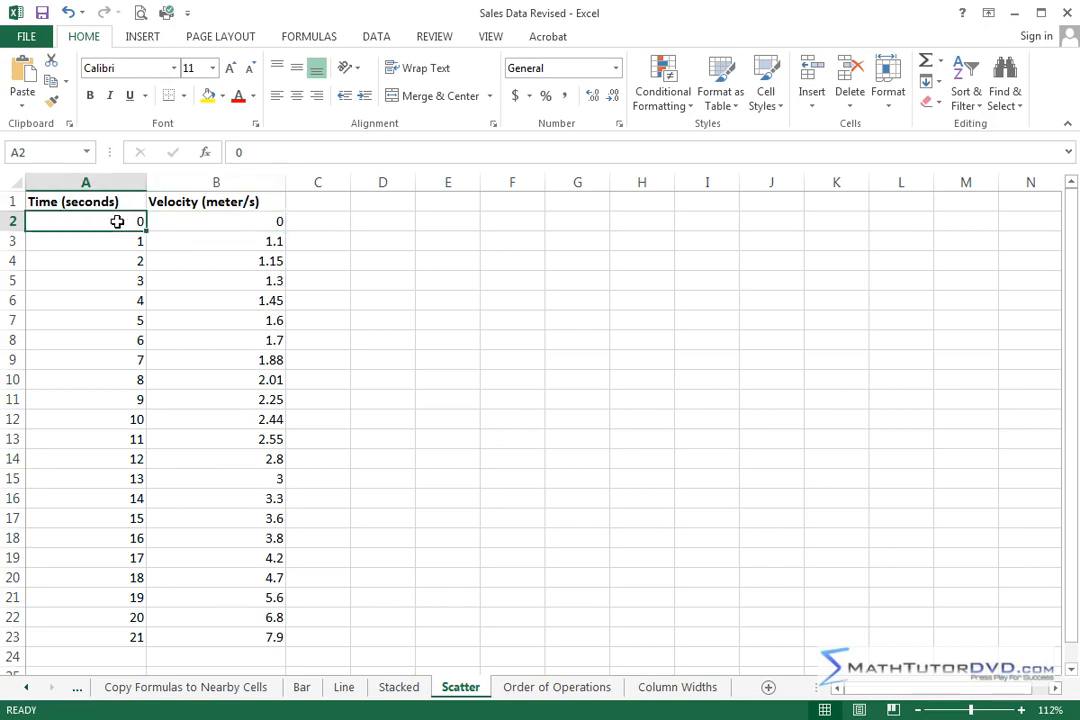
{"action": "left_click", "coordinate": [226, 225]}
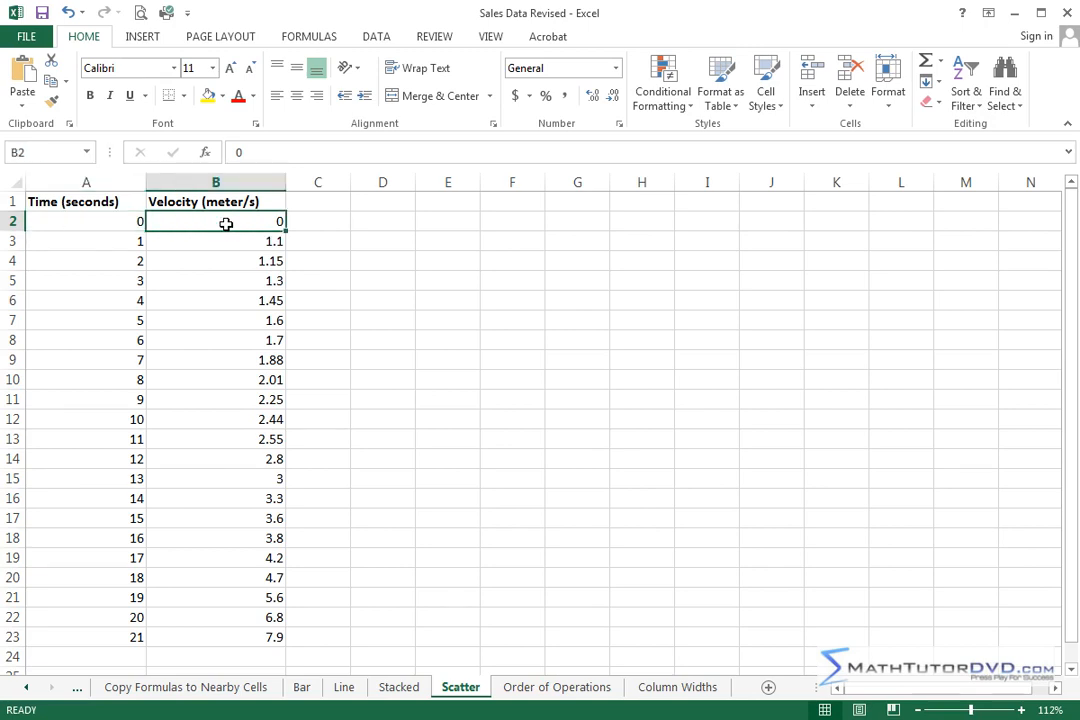
{"action": "left_click", "coordinate": [233, 241]}
{"action": "left_click_drag", "start_coordinate": [233, 241], "coordinate": [221, 353]}
{"action": "left_click_drag", "start_coordinate": [212, 459], "coordinate": [215, 641]}
{"action": "left_click", "coordinate": [218, 452]}
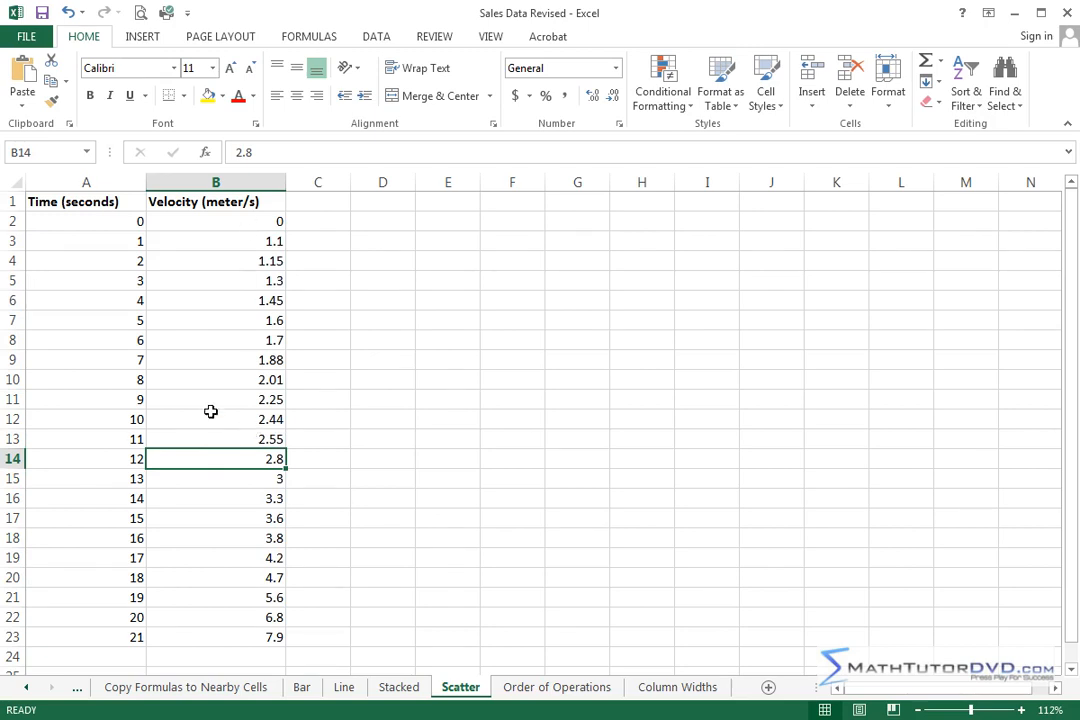
{"action": "left_click_drag", "start_coordinate": [111, 222], "coordinate": [102, 515]}
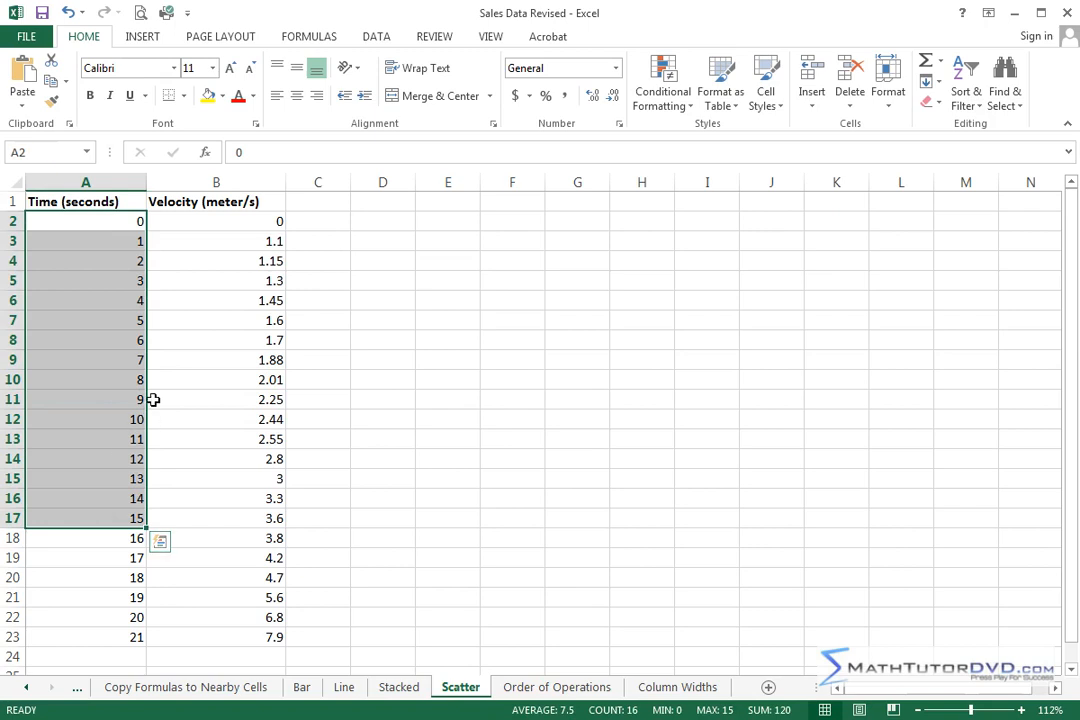
{"action": "left_click", "coordinate": [262, 319]}
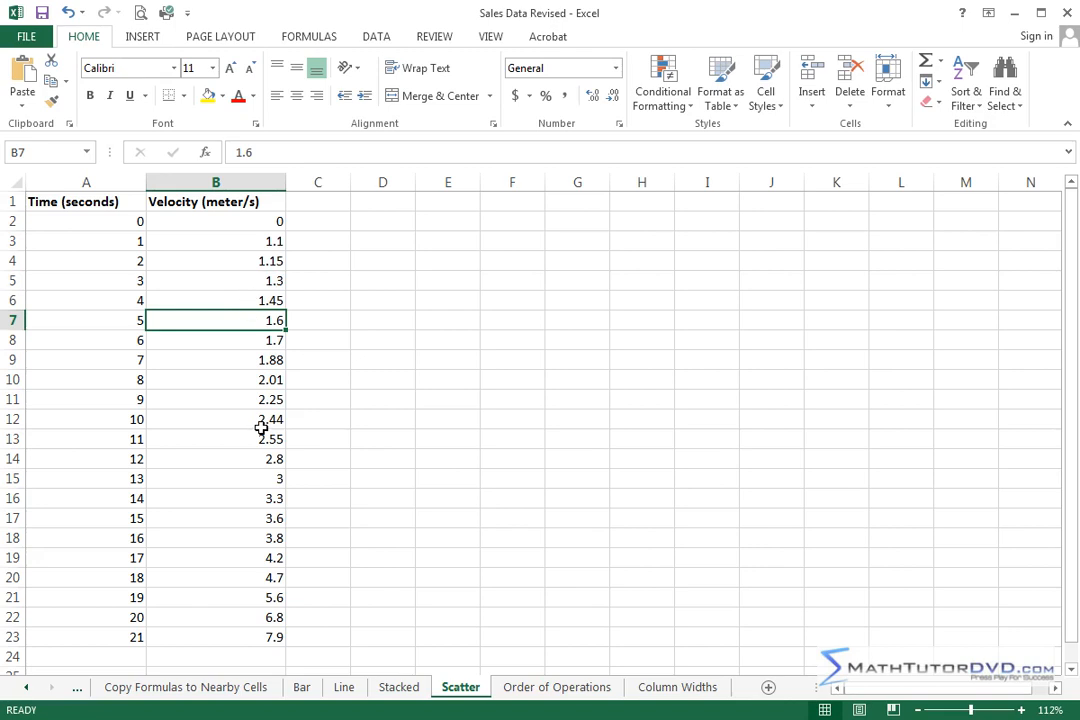
Step: Insert a markers-only Scatter chart from the time and velocity data in A1:B23
{"action": "left_click_drag", "start_coordinate": [90, 203], "coordinate": [222, 636]}
{"action": "left_click", "coordinate": [152, 38]}
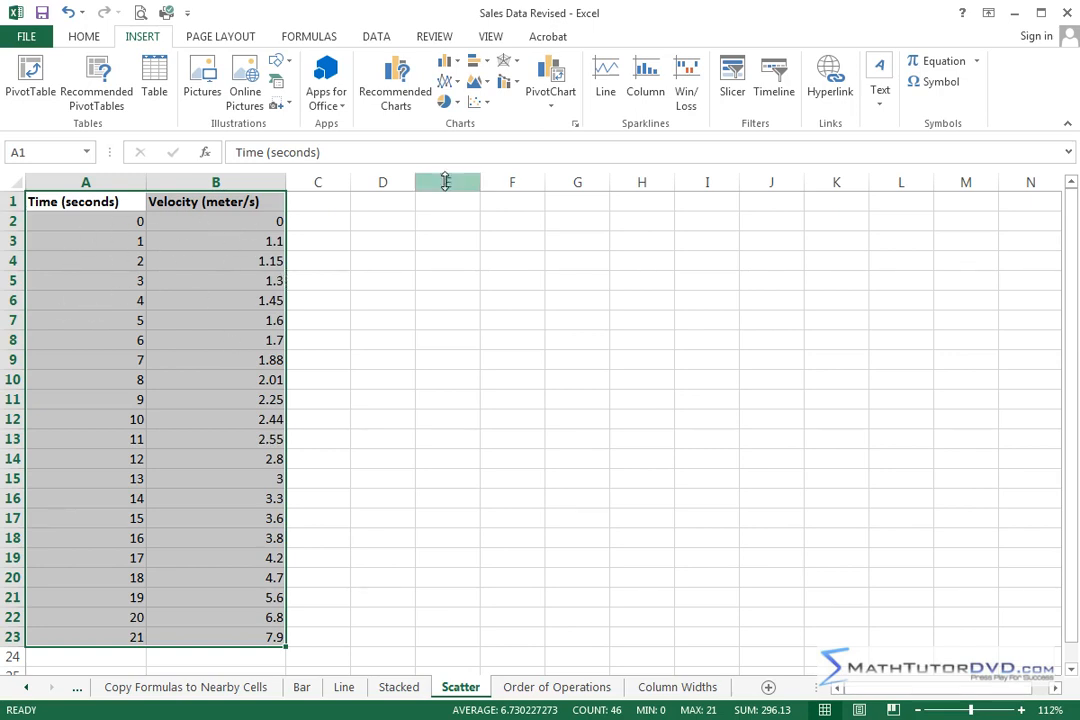
{"action": "left_click", "coordinate": [487, 104]}
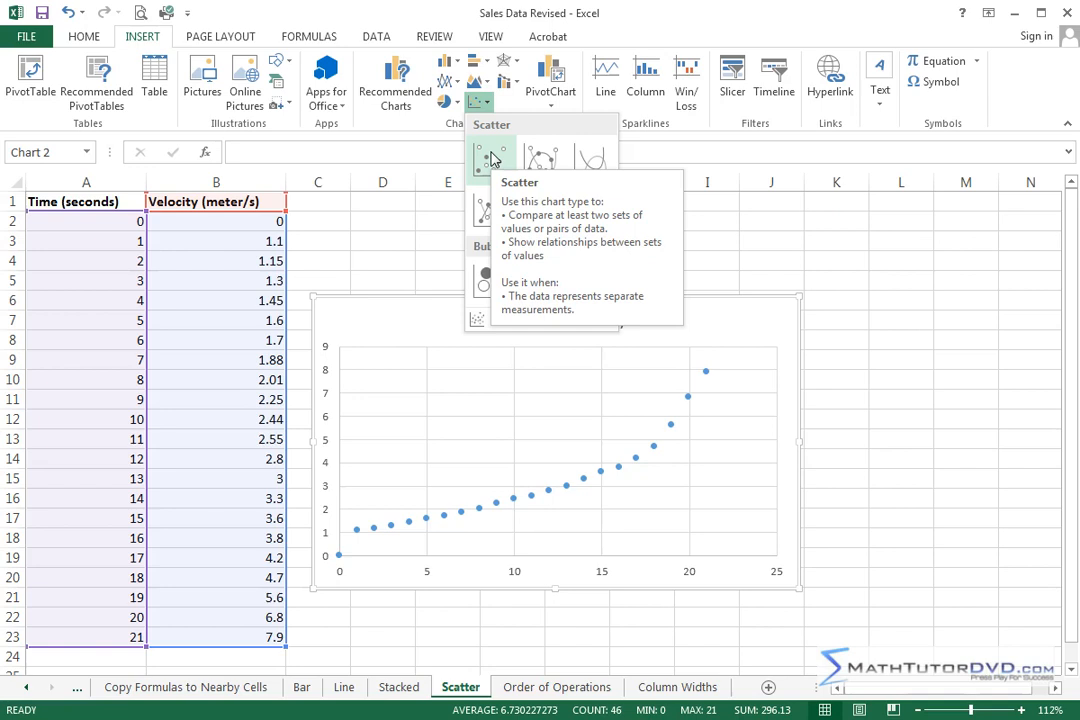
{"action": "left_click", "coordinate": [491, 159]}
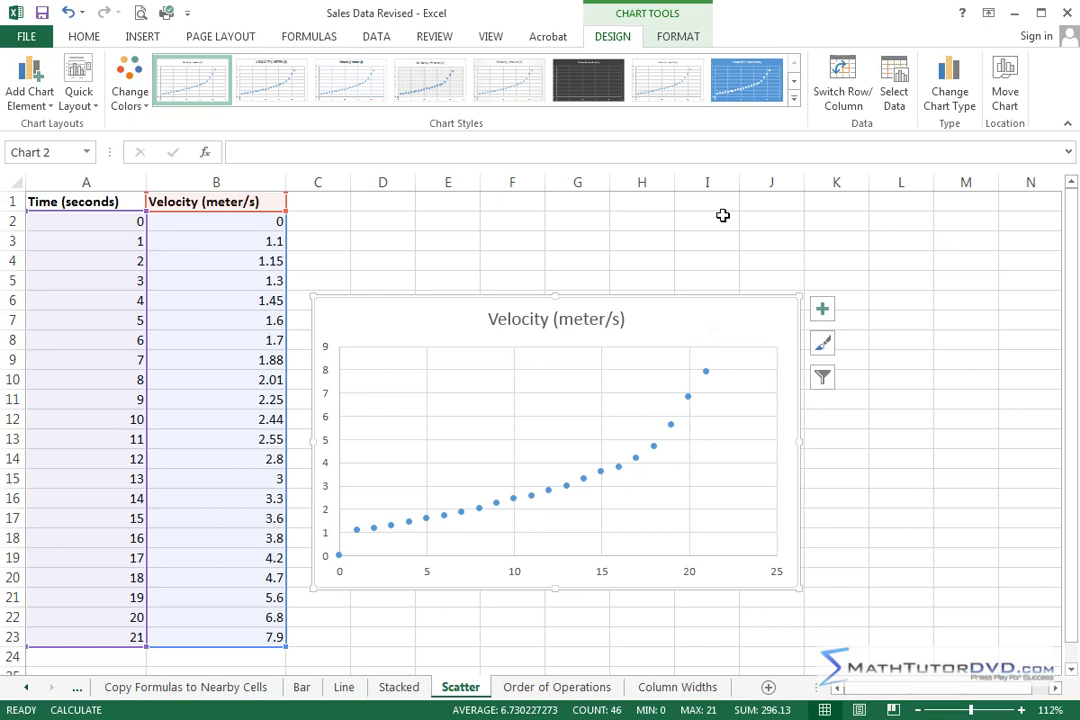
Step: Change the velocity chart from plain Scatter to Scatter with Smooth Lines and Markers
{"action": "left_click", "coordinate": [949, 90]}
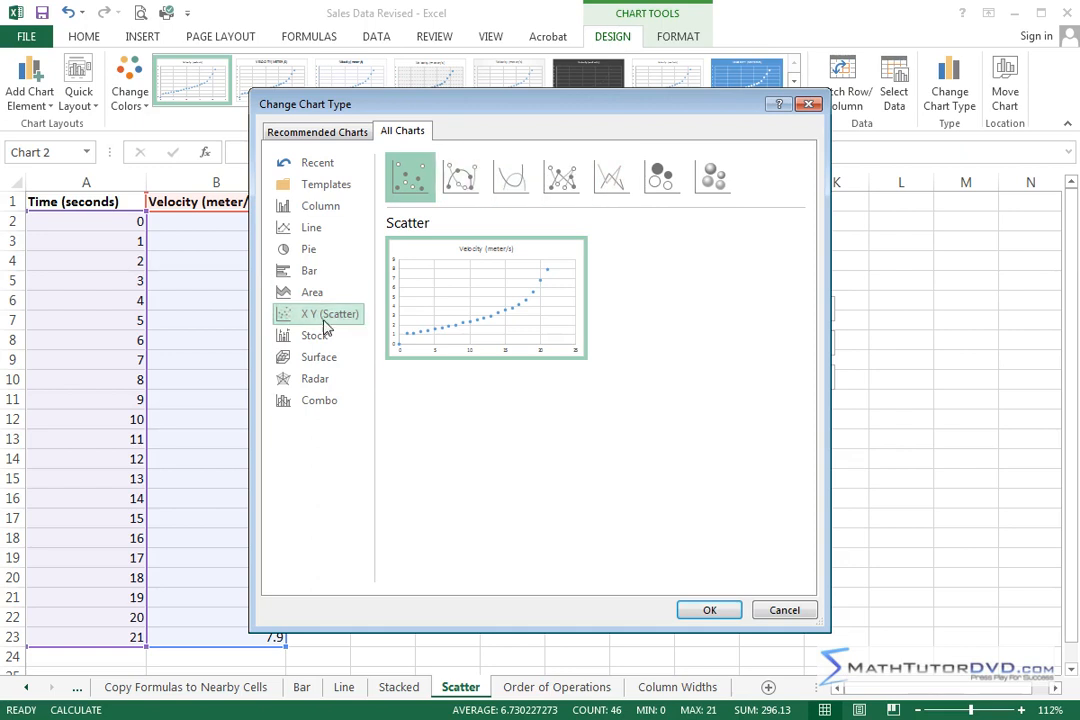
{"action": "left_click", "coordinate": [460, 178]}
{"action": "mouse_move", "coordinate": [480, 275]}
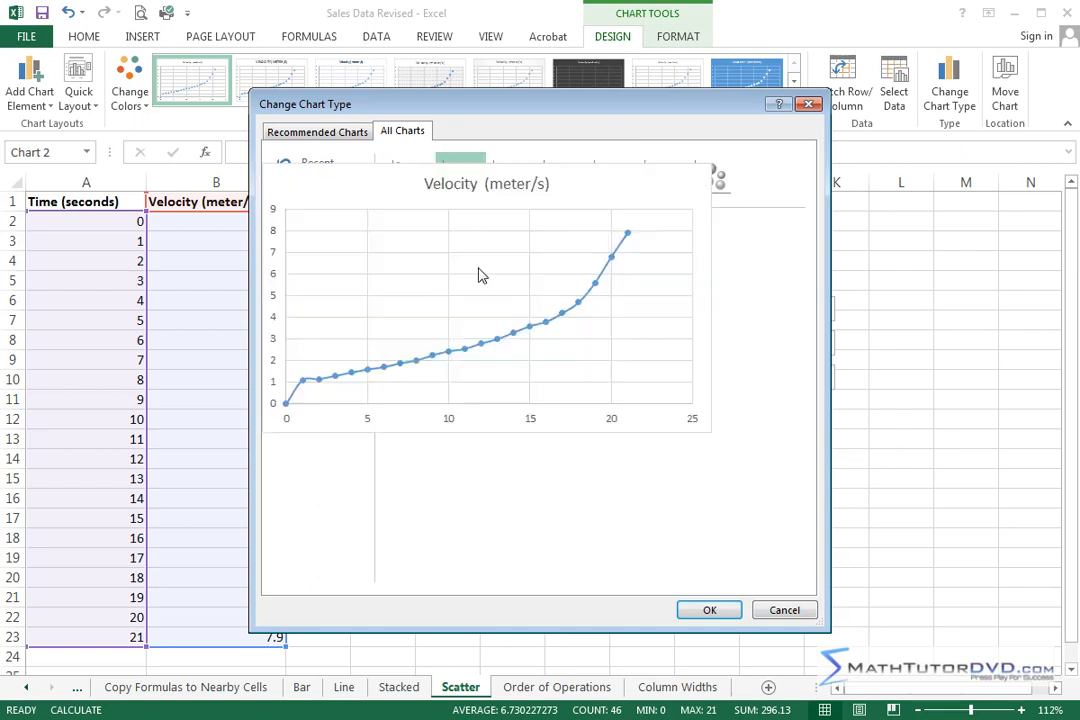
{"action": "left_click", "coordinate": [709, 612]}
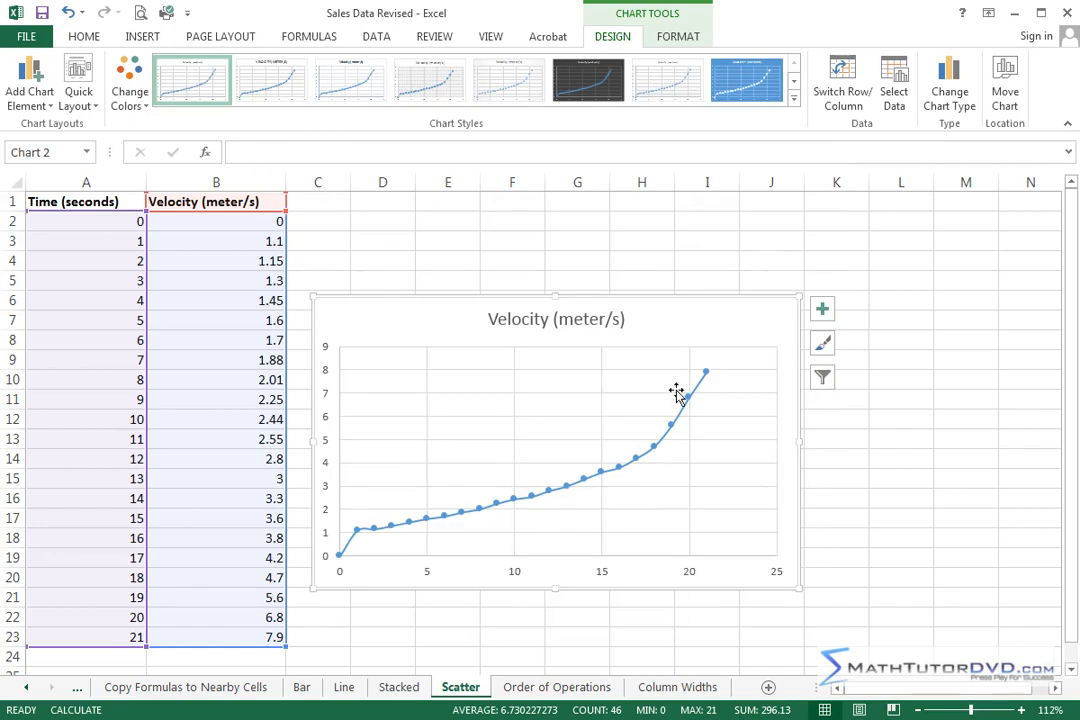
Step: Change the velocity chart to Scatter with Smooth Lines, without markers
{"action": "left_click", "coordinate": [951, 84]}
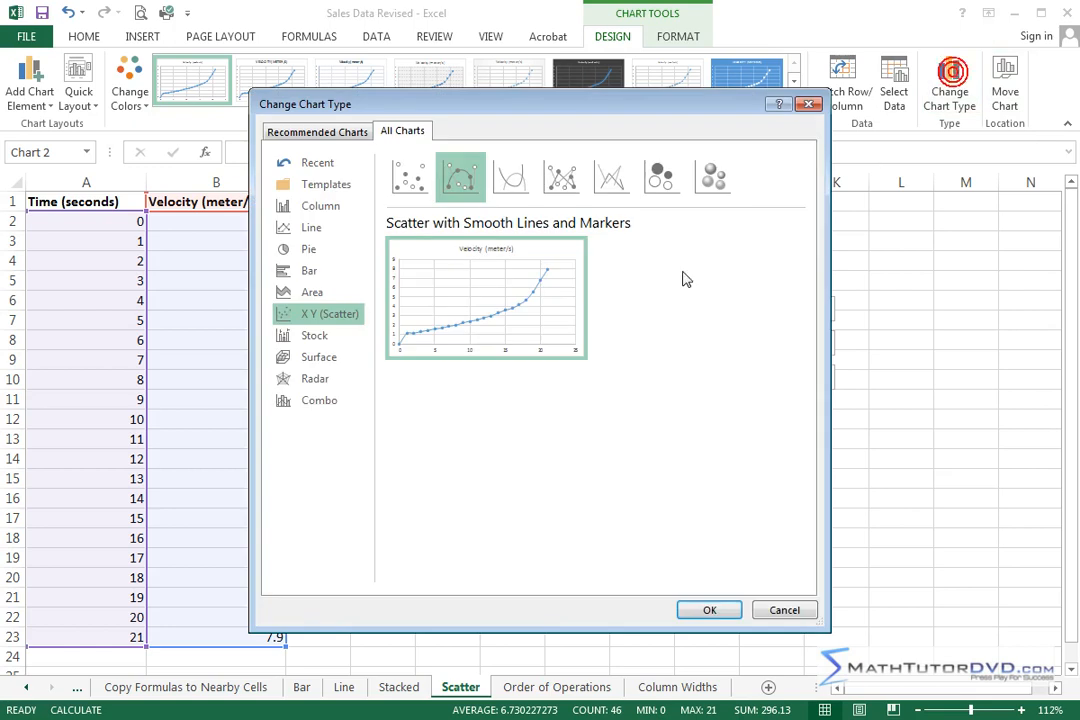
{"action": "left_click", "coordinate": [510, 178]}
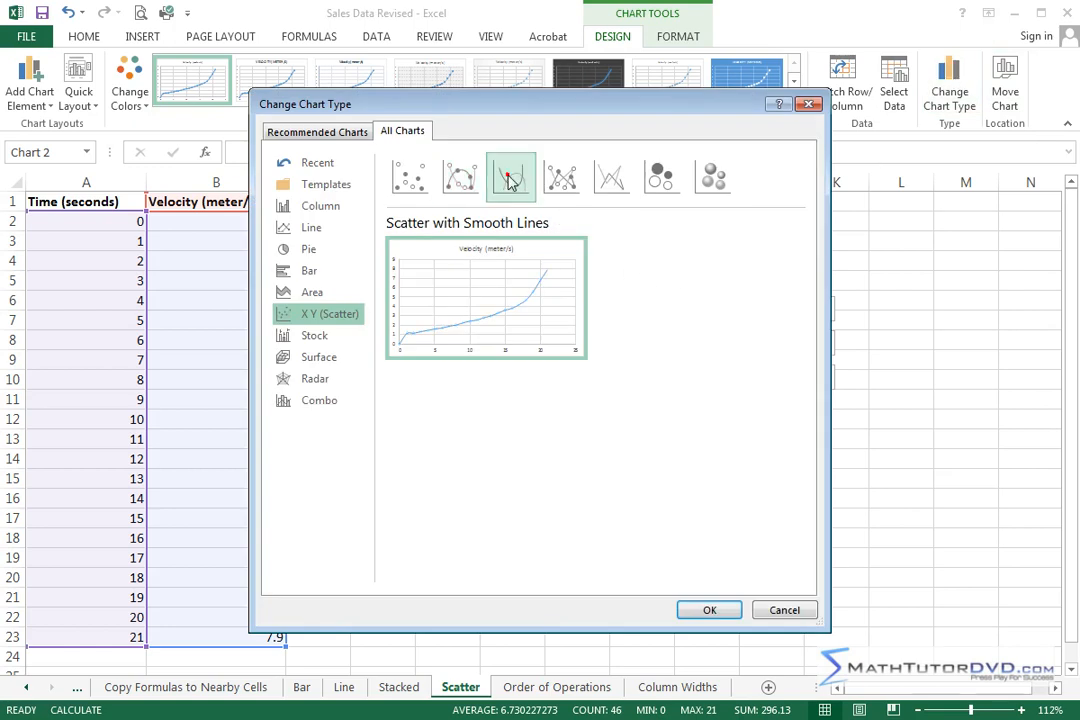
{"action": "left_click", "coordinate": [710, 610]}
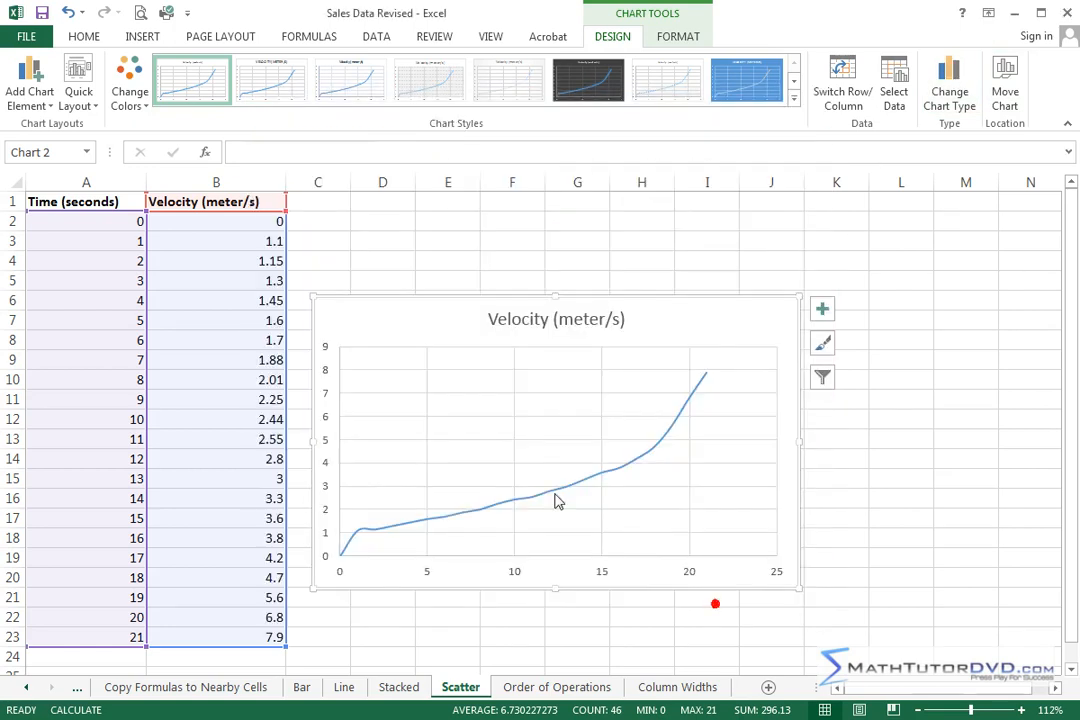
Step: Preview other scatter subtypes and set the velocity chart back to Scatter with Smooth Lines and Markers
{"action": "left_click", "coordinate": [953, 87]}
{"action": "left_click", "coordinate": [561, 177]}
{"action": "left_click", "coordinate": [409, 177]}
{"action": "left_click", "coordinate": [460, 177]}
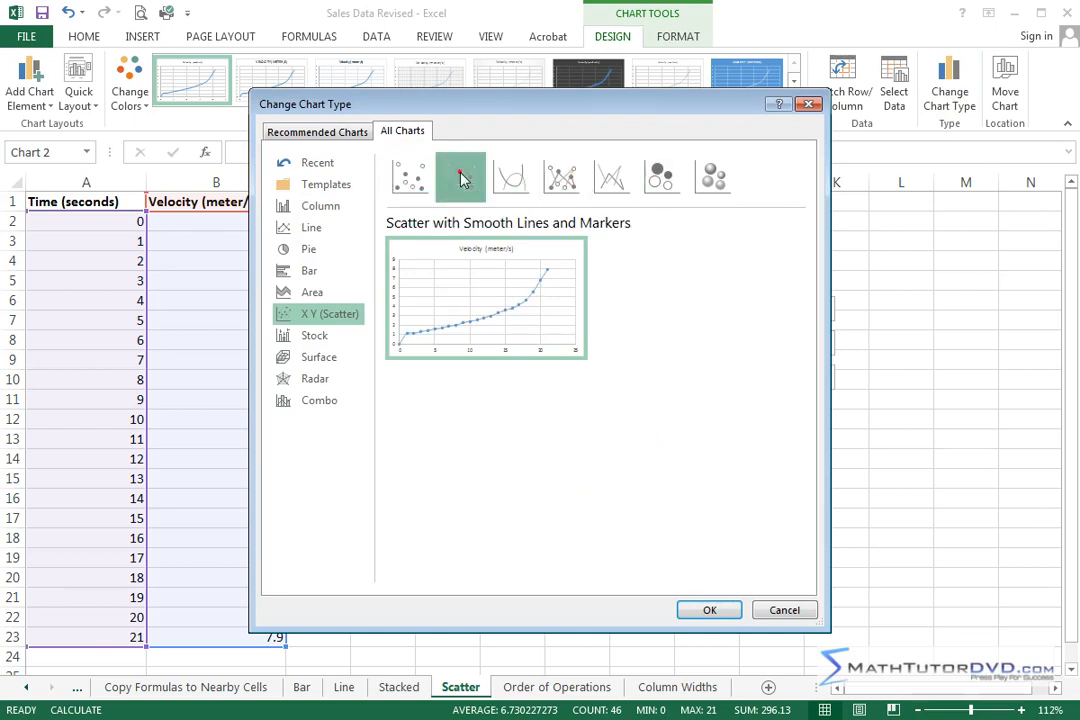
{"action": "left_click", "coordinate": [709, 610]}
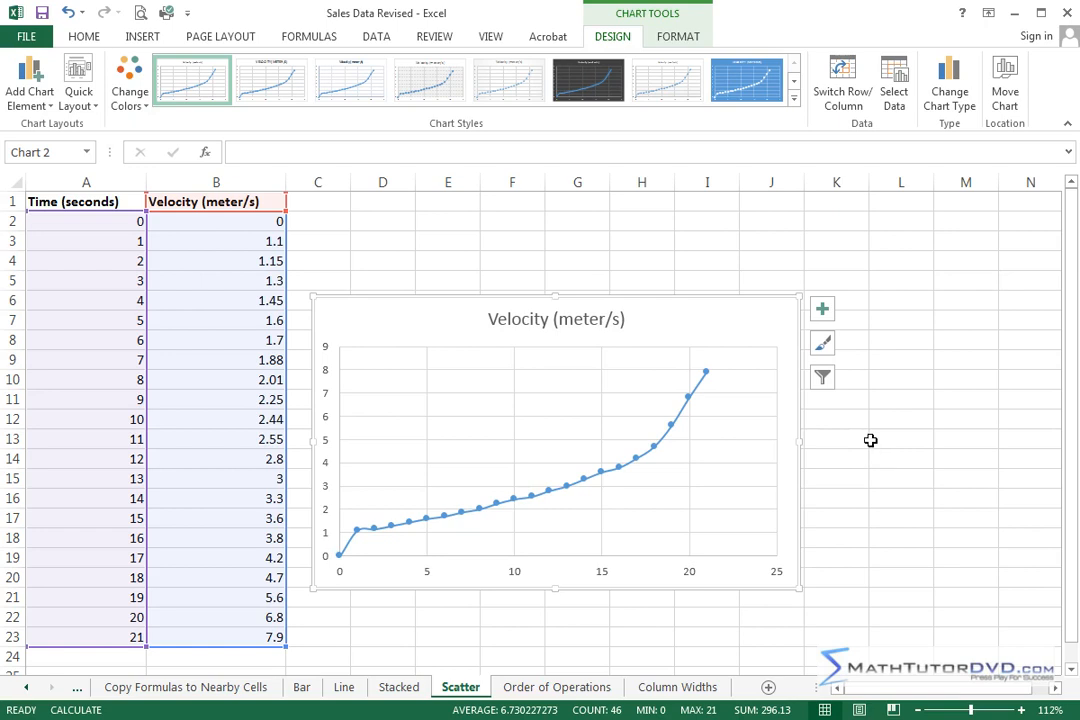
Step: Deselect the velocity chart and return to the Stacked sheet
{"action": "left_click", "coordinate": [870, 459]}
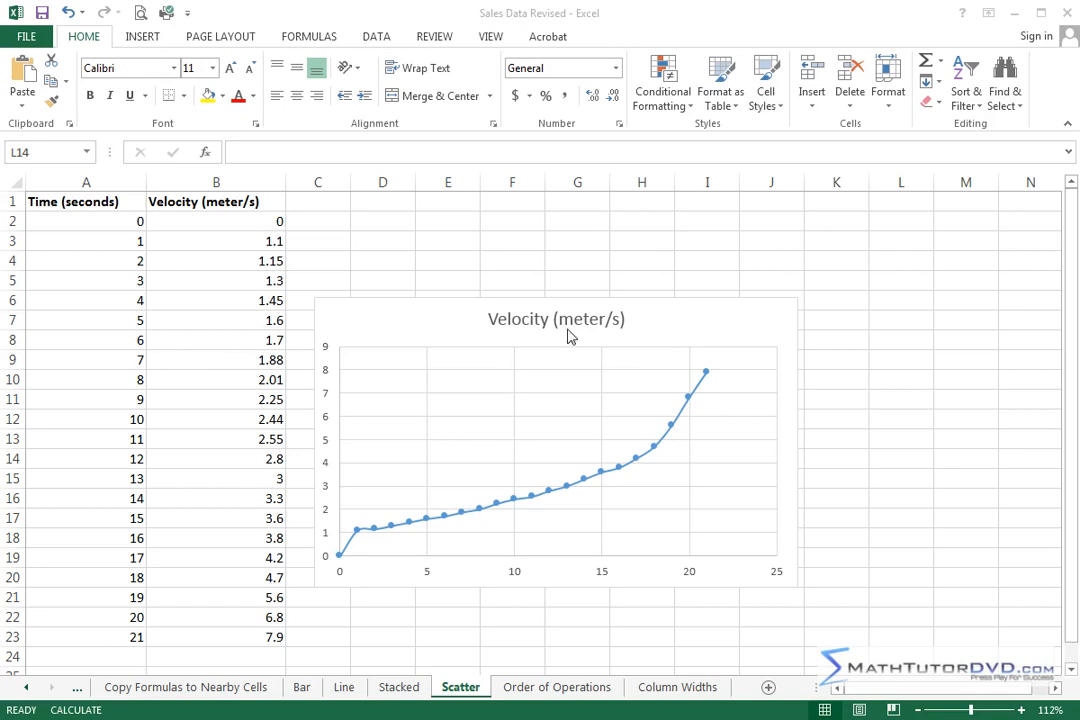
{"action": "left_click", "coordinate": [398, 688]}
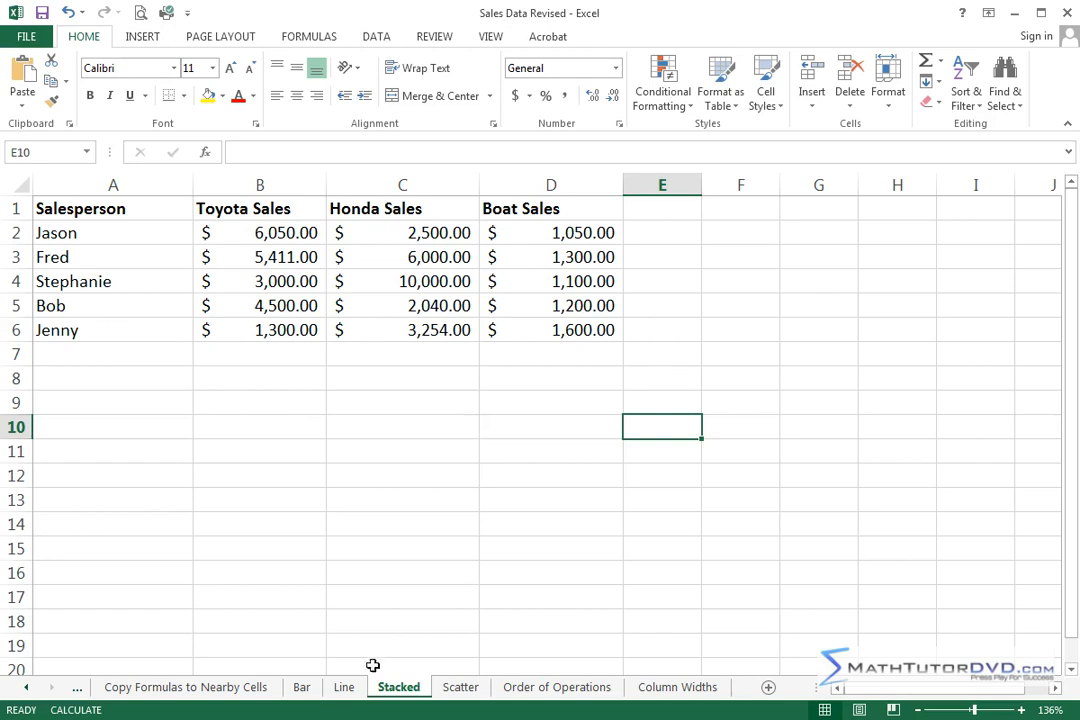
Step: Check the Line sheet's data and go to the Bar sheet with the chart insertion options shown
{"action": "left_click", "coordinate": [343, 688]}
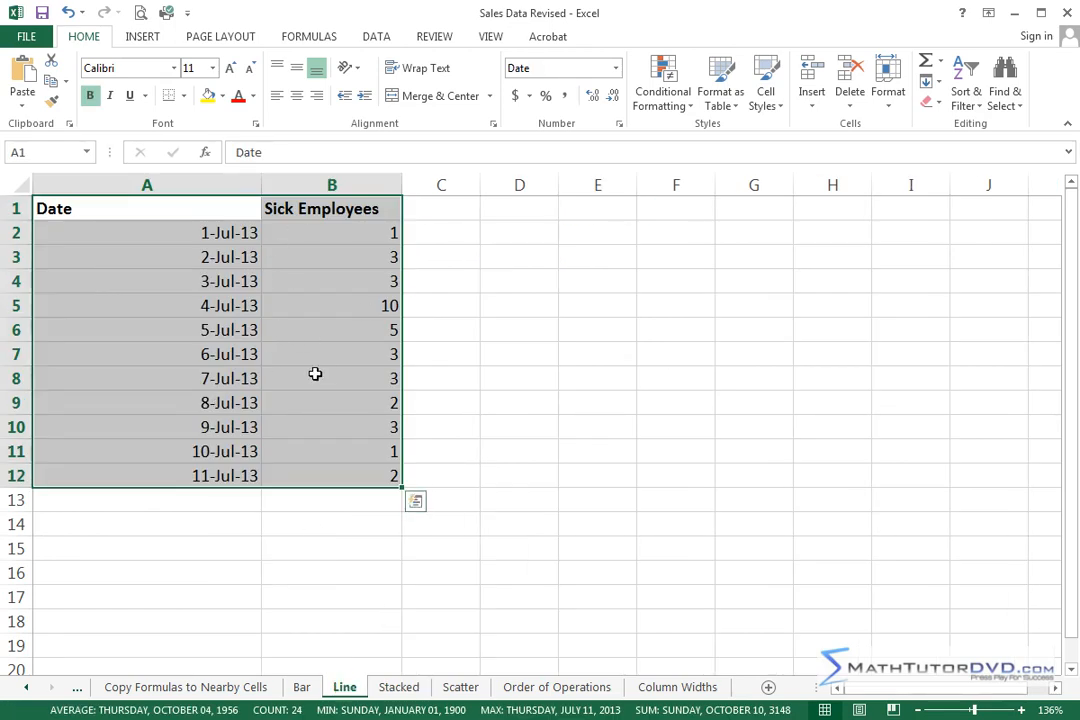
{"action": "left_click", "coordinate": [301, 687]}
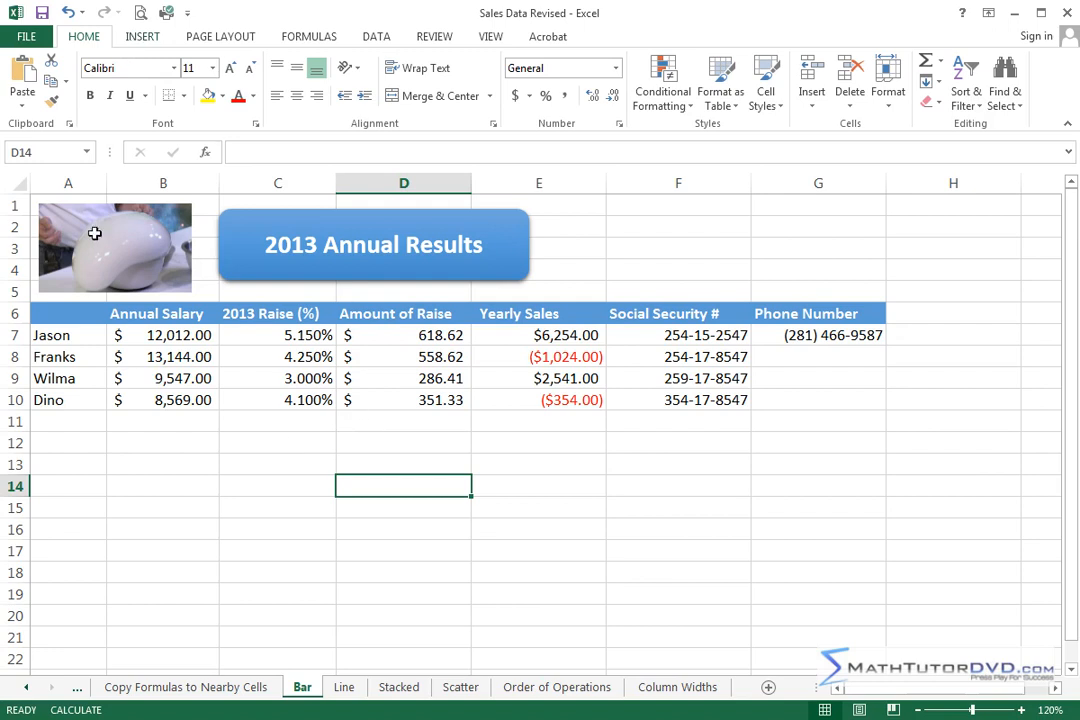
{"action": "left_click", "coordinate": [140, 37]}
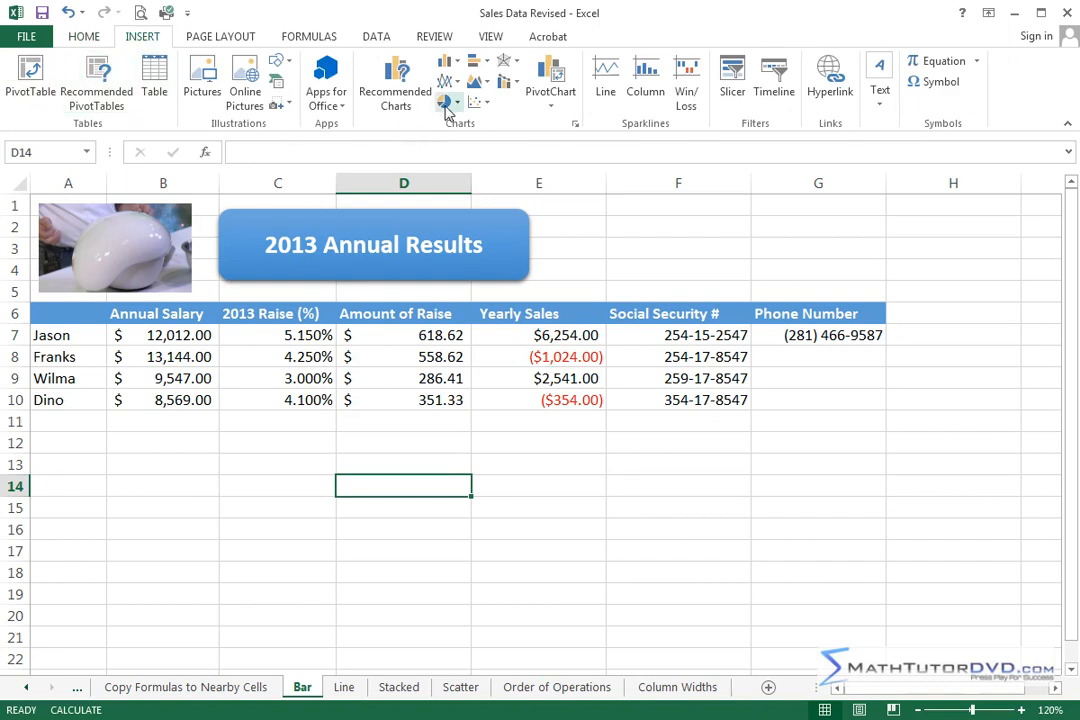
Step: Try to open the full chart list and the recommended charts with only the empty cell D14 selected
{"action": "left_click", "coordinate": [576, 124]}
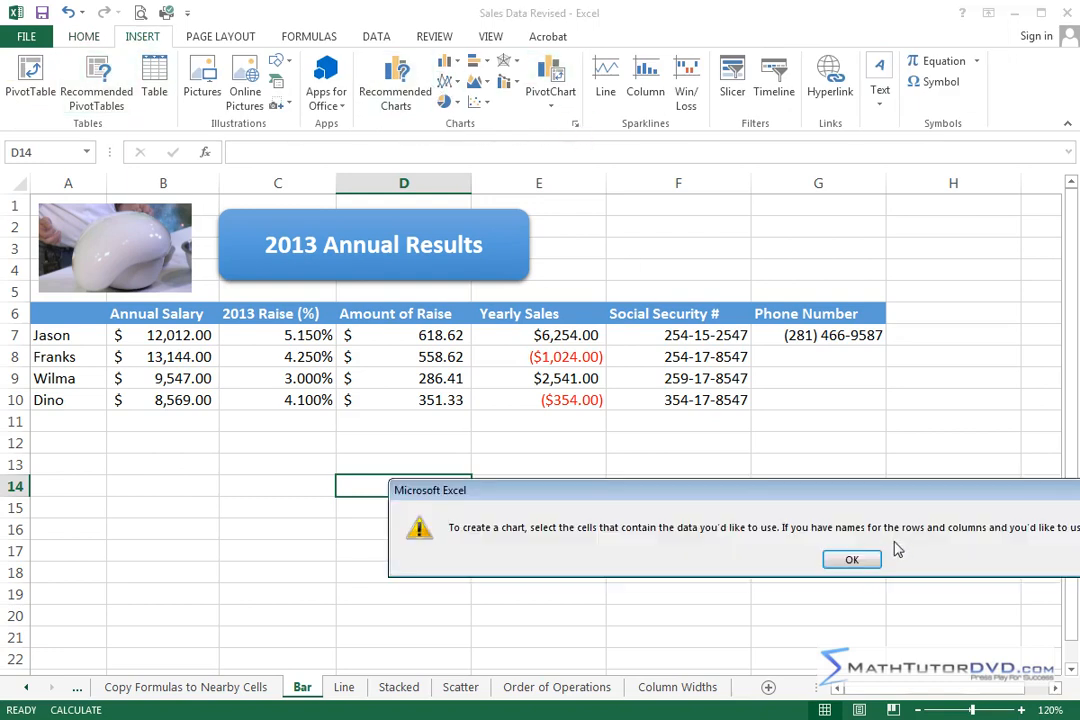
{"action": "left_click", "coordinate": [852, 559]}
{"action": "left_click", "coordinate": [400, 86]}
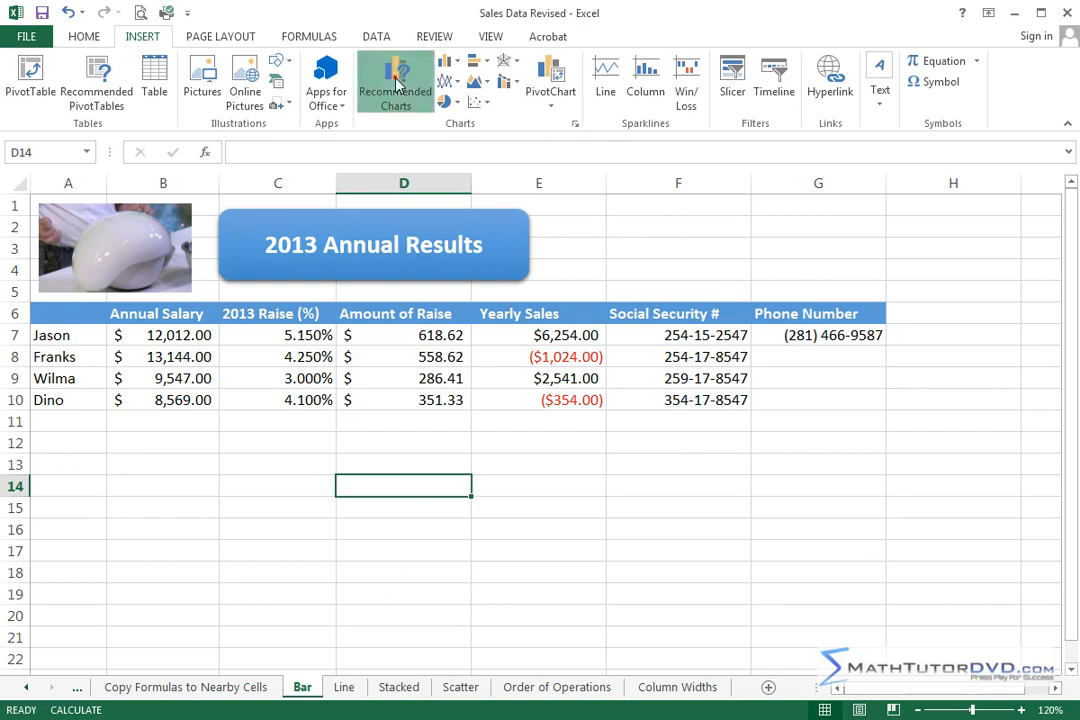
{"action": "left_click", "coordinate": [862, 559]}
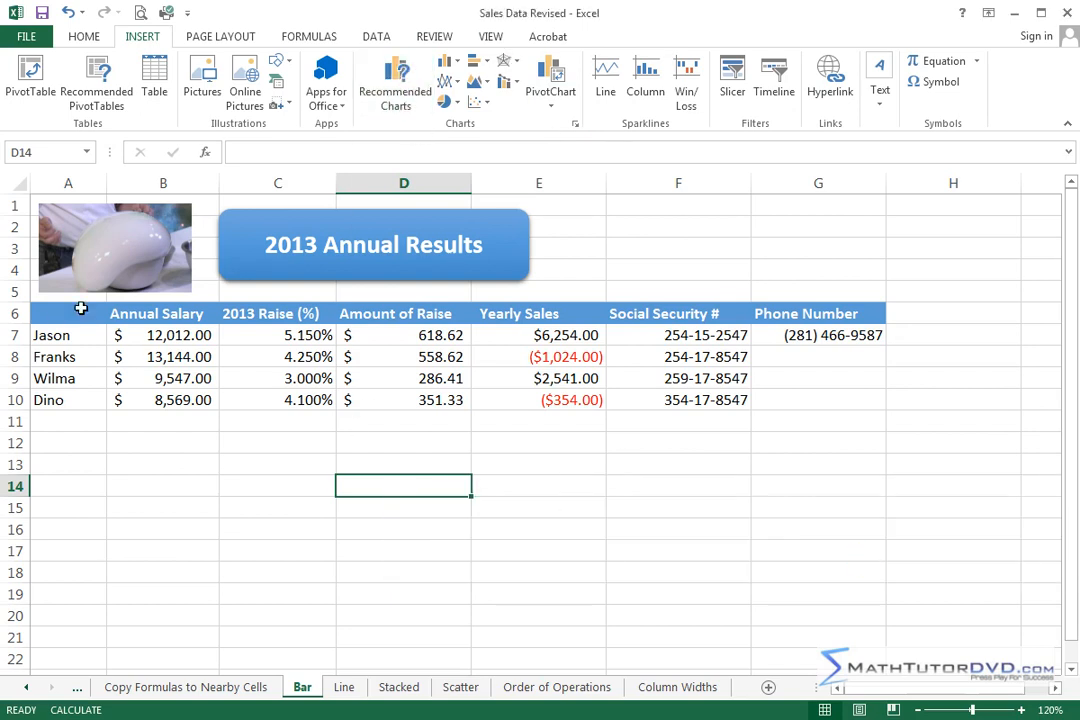
Step: Review the recommended charts and all chart types for the names and annual salaries in A7:B10, without inserting a chart
{"action": "left_click_drag", "start_coordinate": [43, 334], "coordinate": [195, 400]}
{"action": "left_click", "coordinate": [395, 92]}
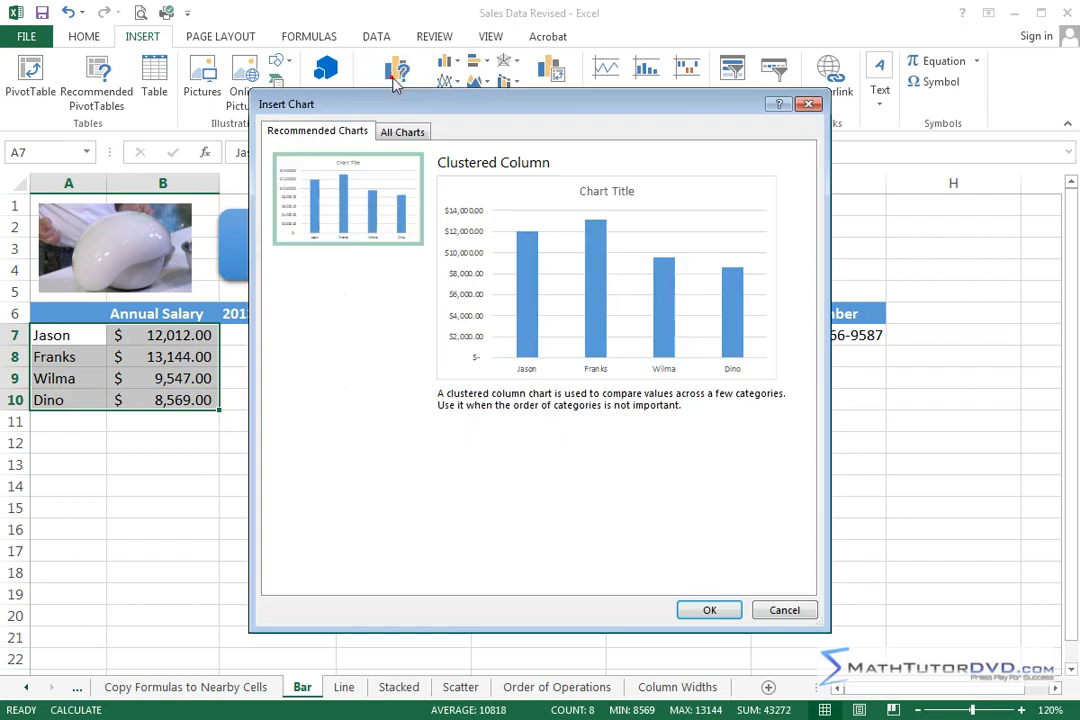
{"action": "left_click", "coordinate": [402, 131]}
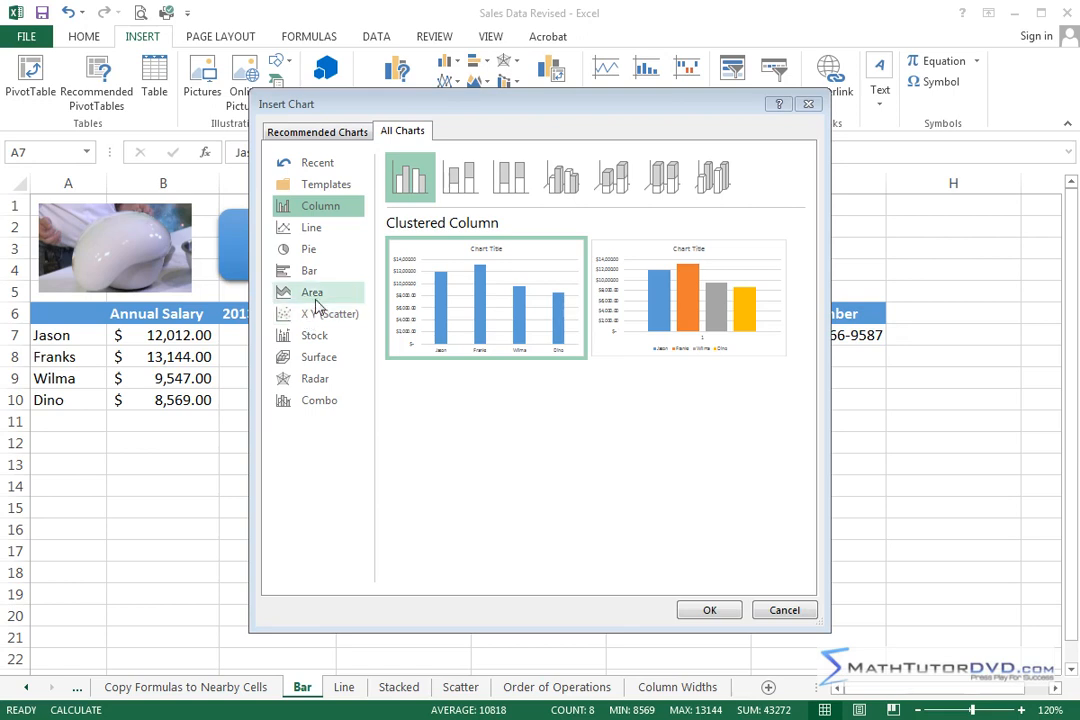
{"action": "left_click", "coordinate": [784, 610]}
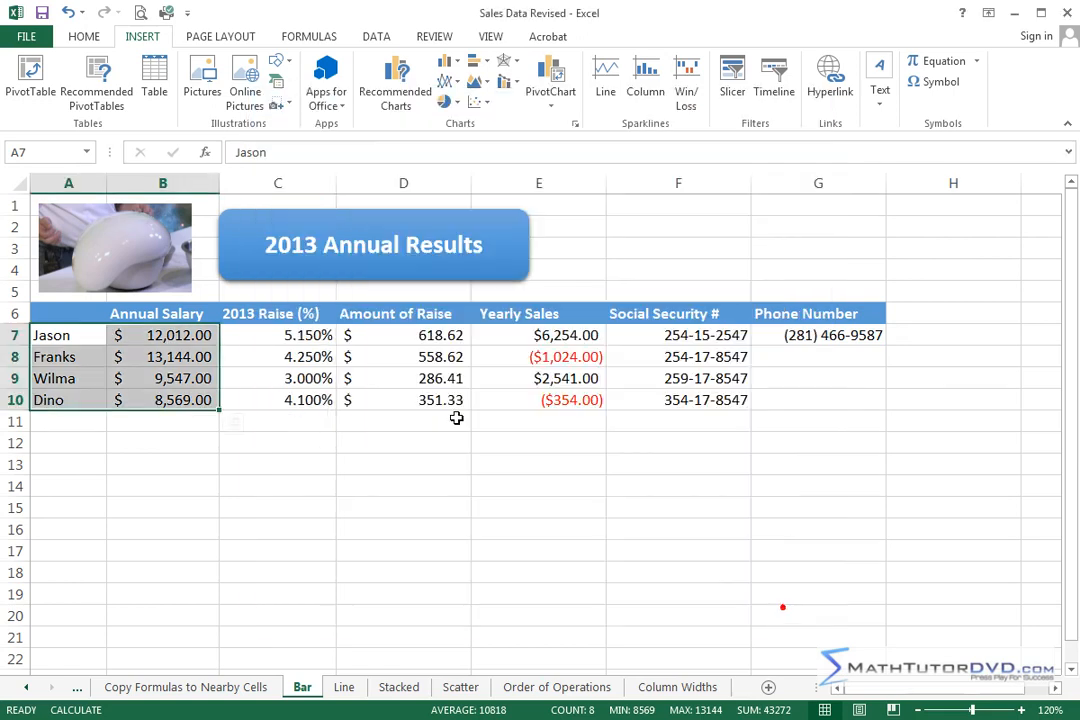